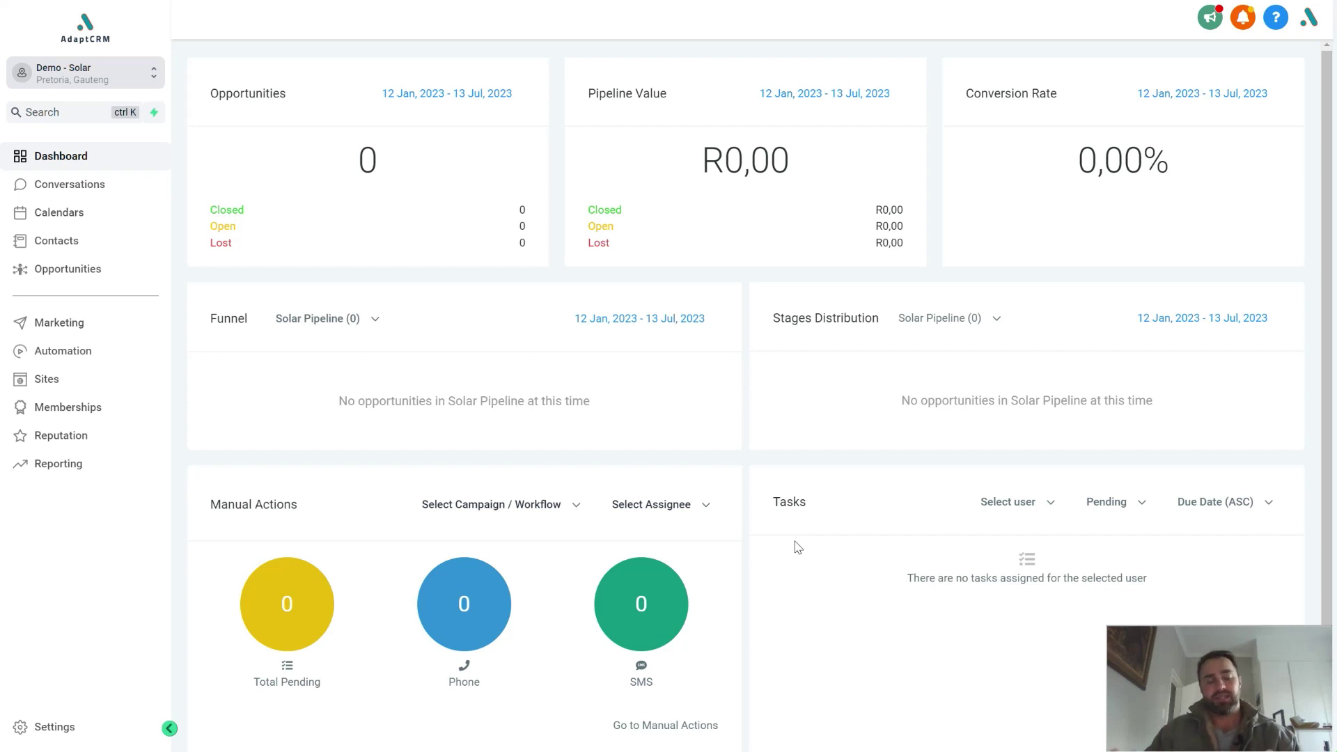
Step: Switch from the empty sales dashboard to the solar quote landing page preview window
key("alt+Tab")
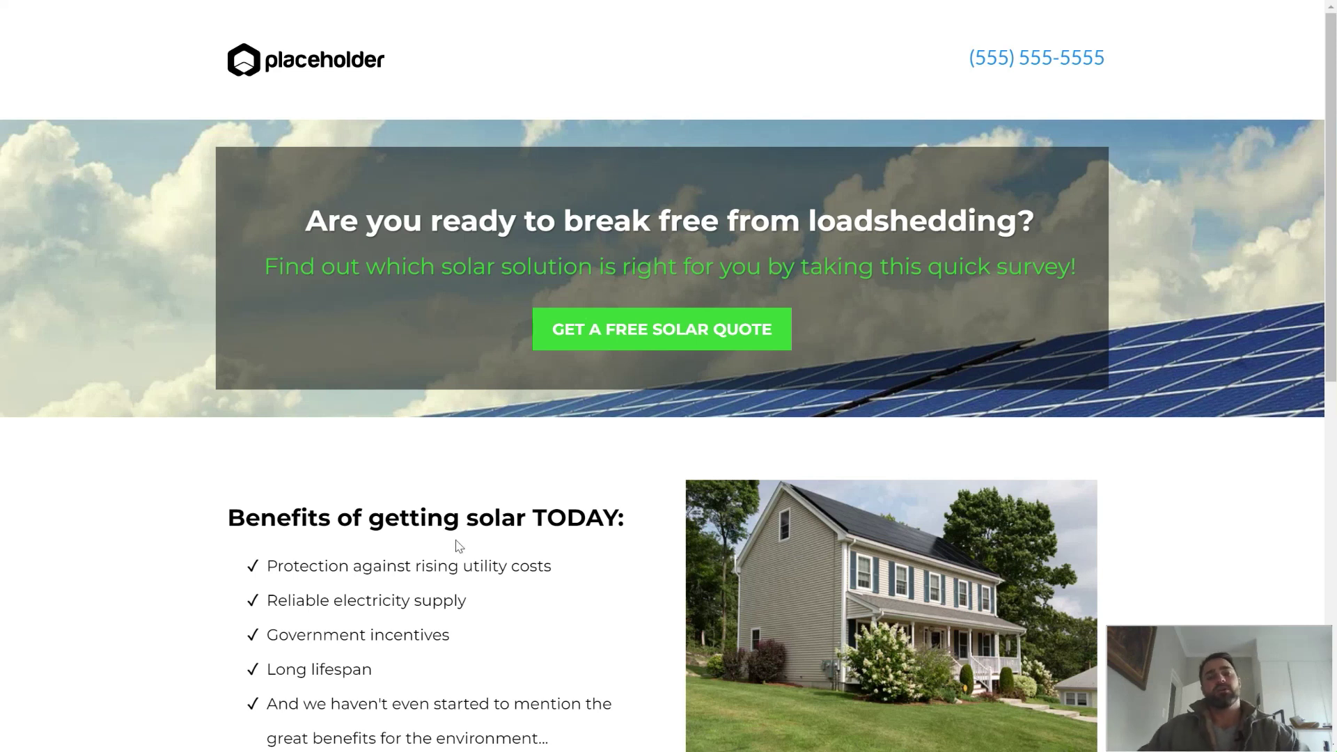
scroll(483, 423, "down", 4)
scroll(492, 421, "down", 6)
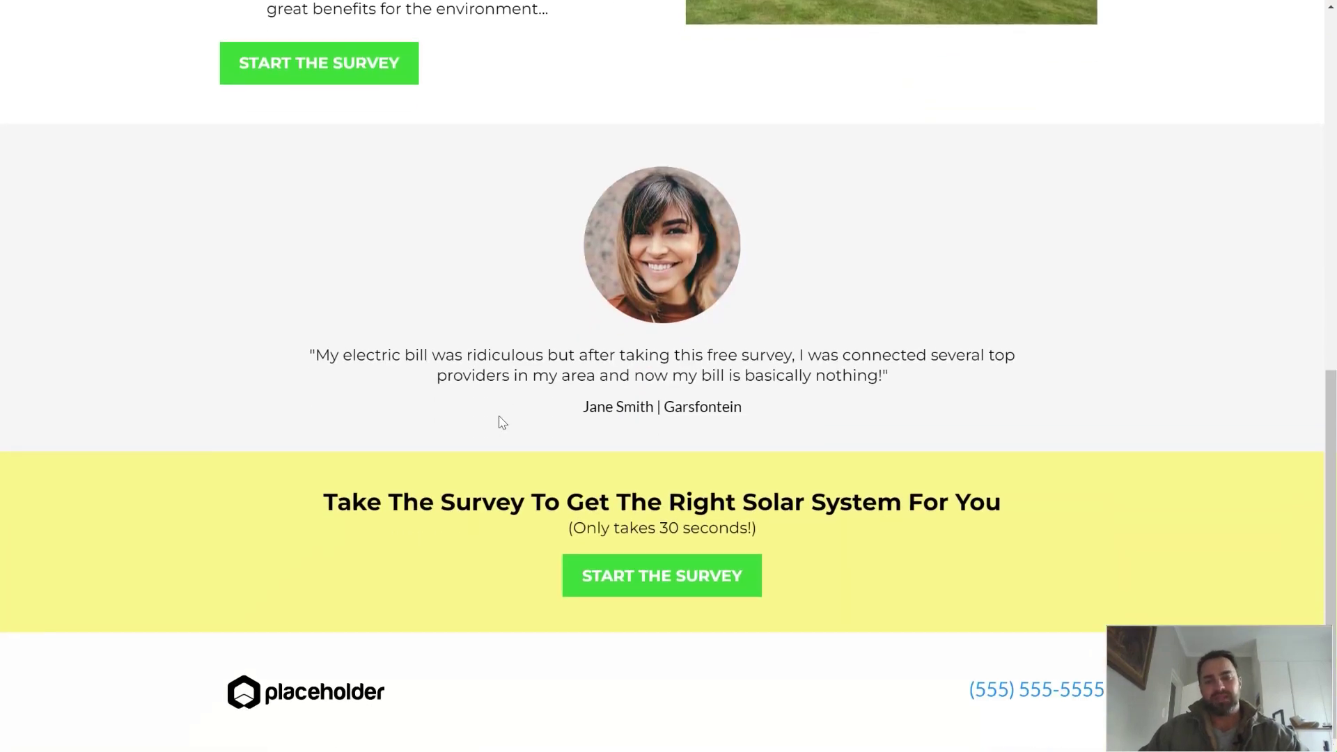
scroll(503, 421, "up", 8)
scroll(503, 424, "up", 3)
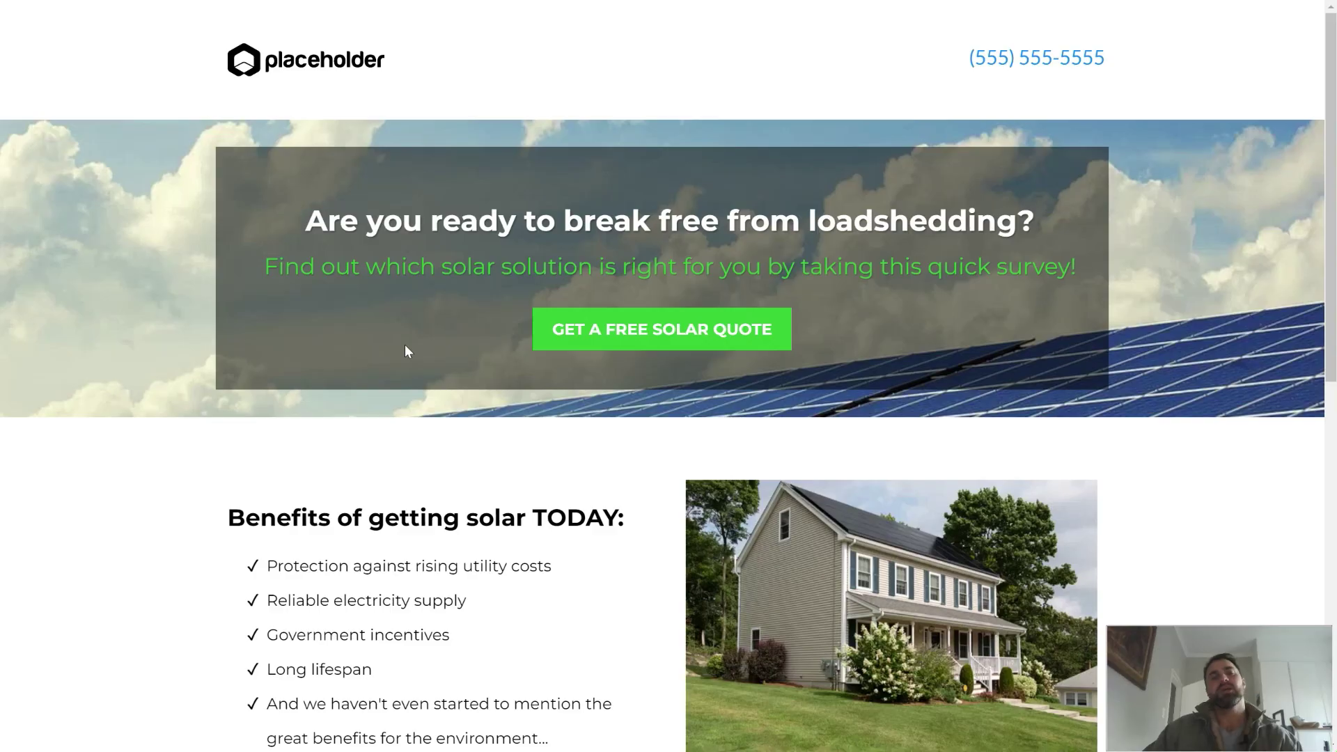
Step: Start the free solar quote survey, answering bill R1001 - R1500 and 'Yes, I own my home'
left_click(662, 341)
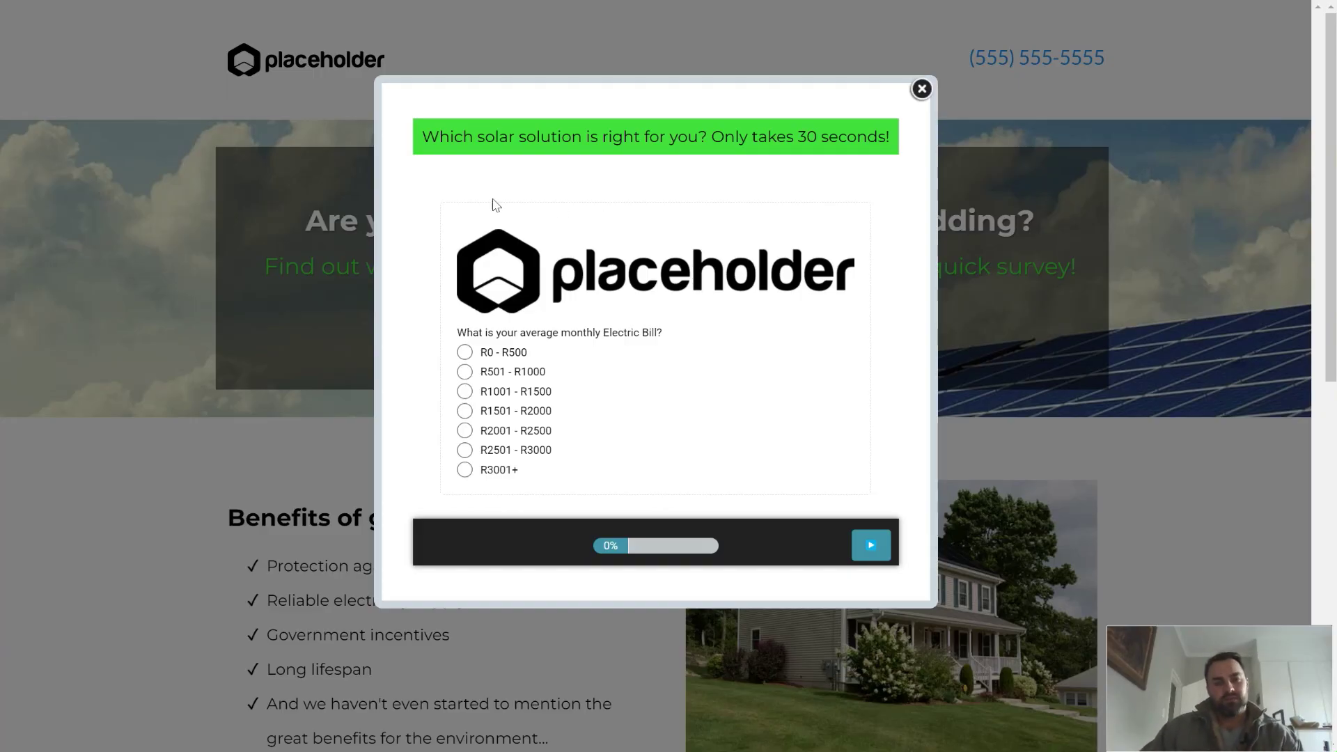
left_click_drag(536, 259, 567, 268)
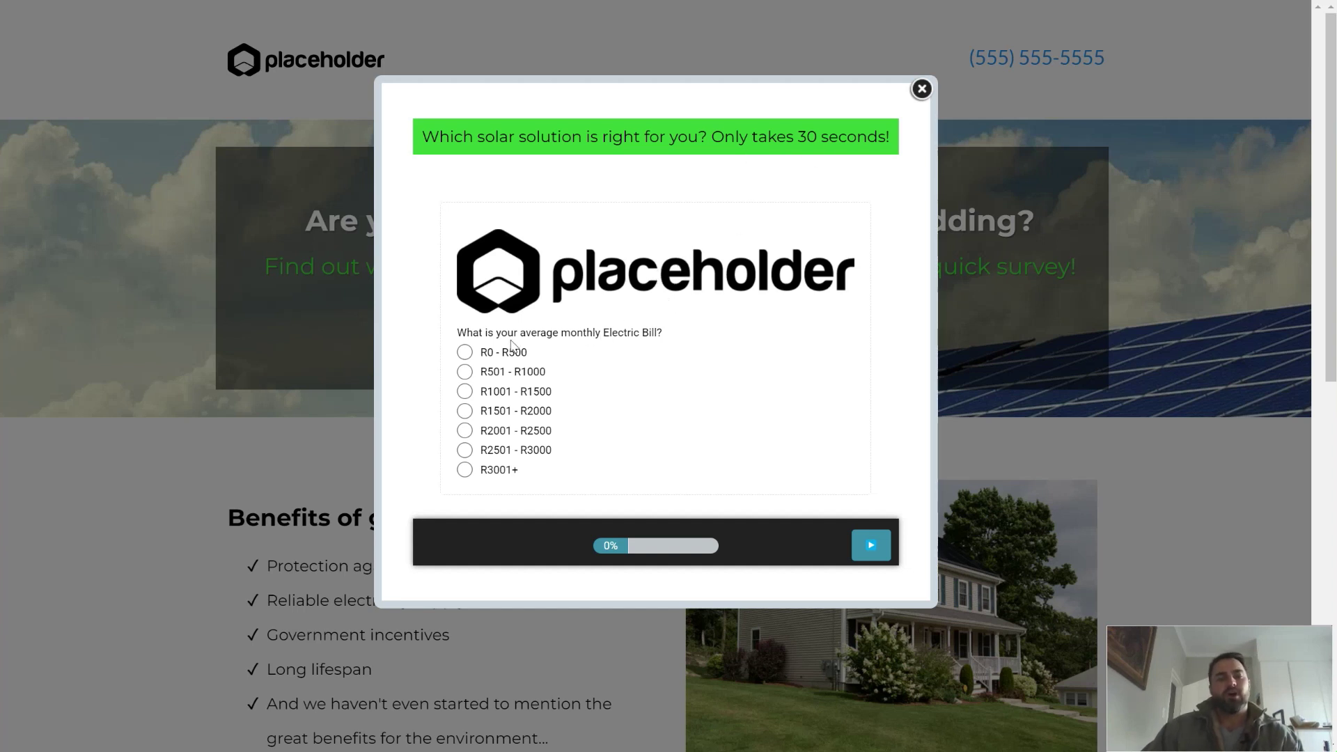
left_click(466, 392)
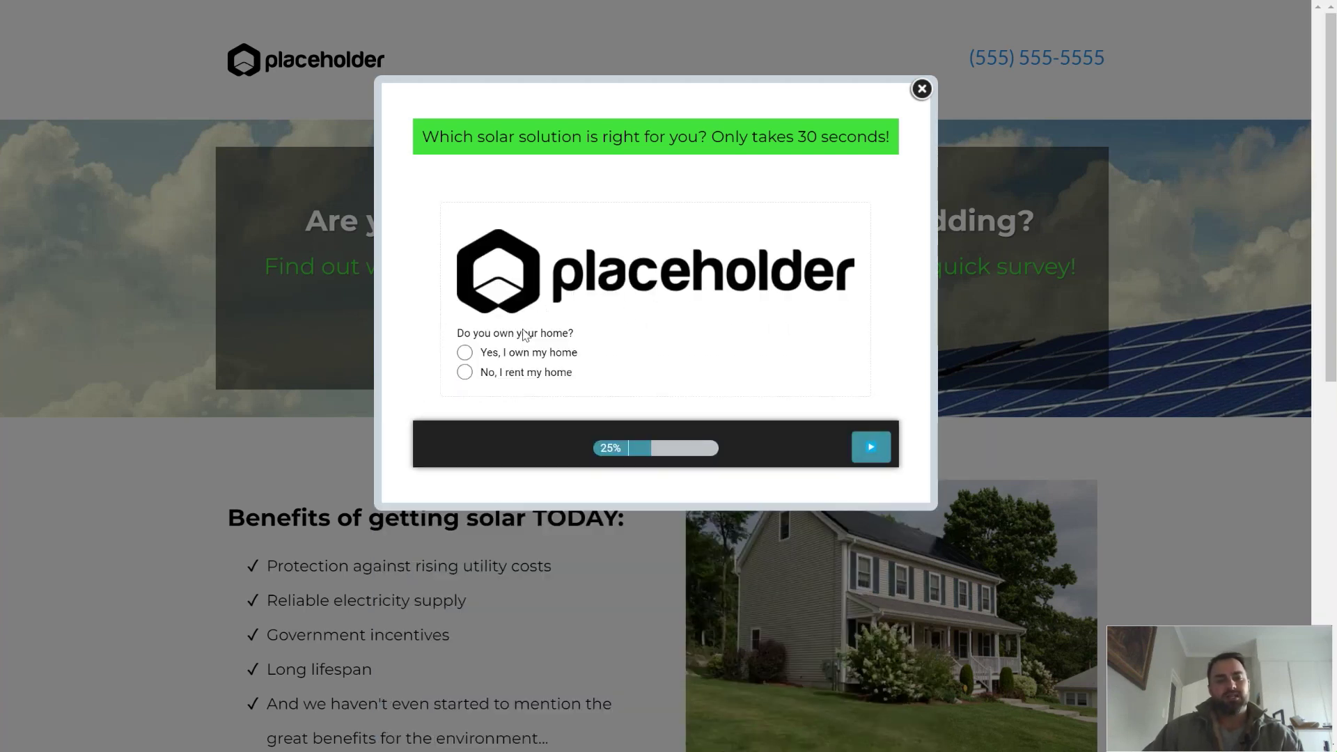
left_click(465, 354)
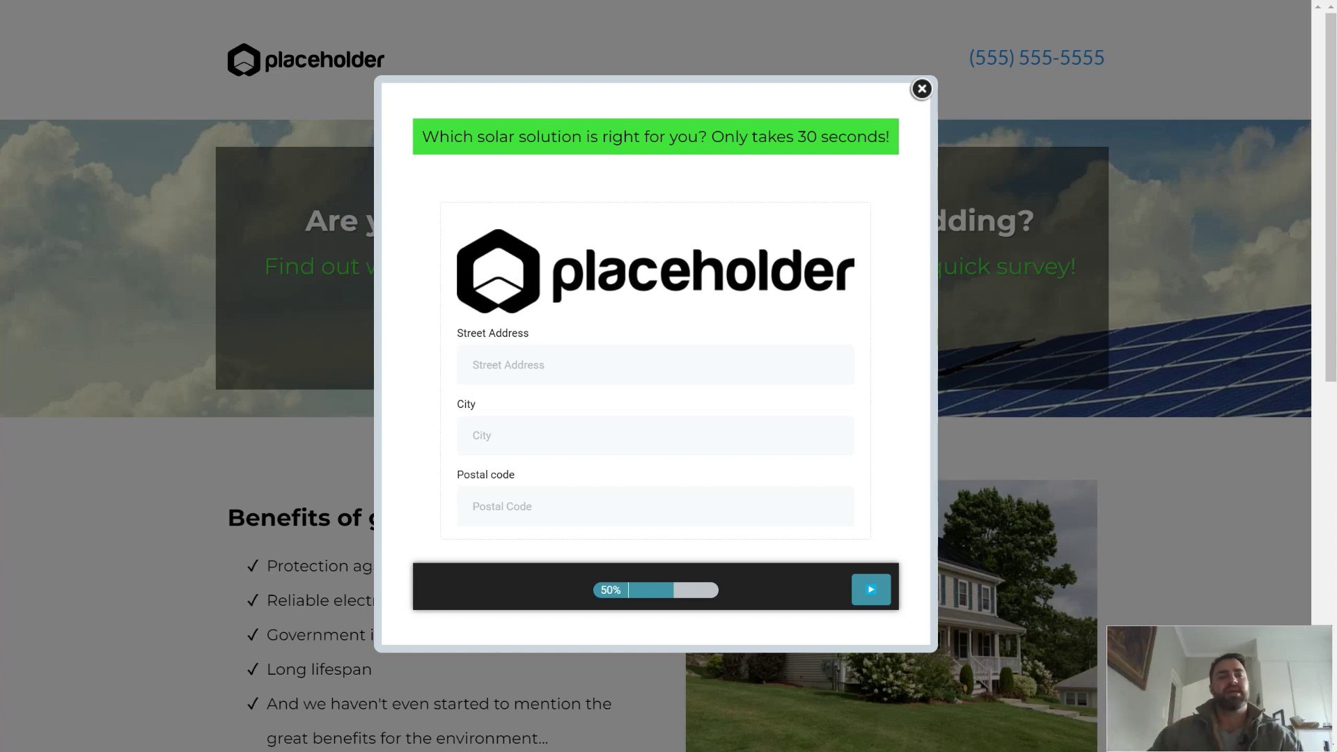
Step: Autofill the street address, city and postal code, then advance to the contact details step
left_click(550, 364)
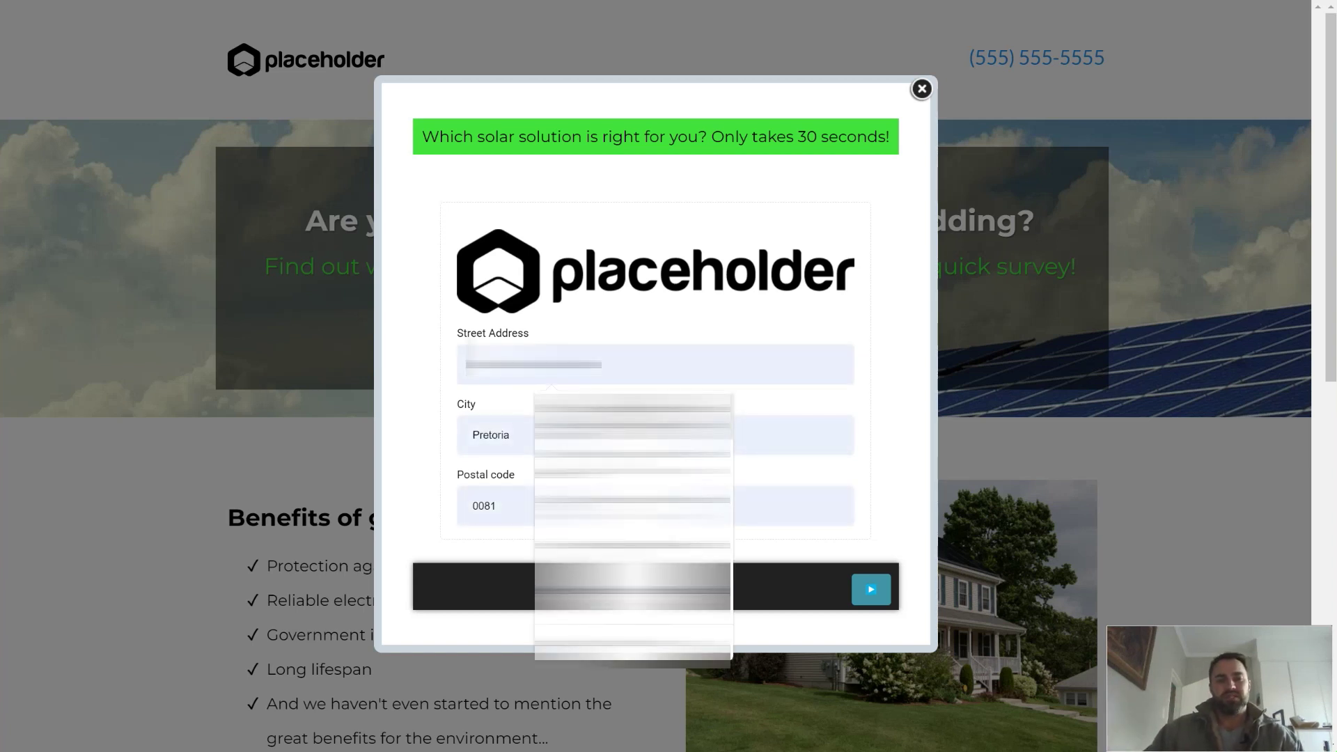
left_click(427, 347)
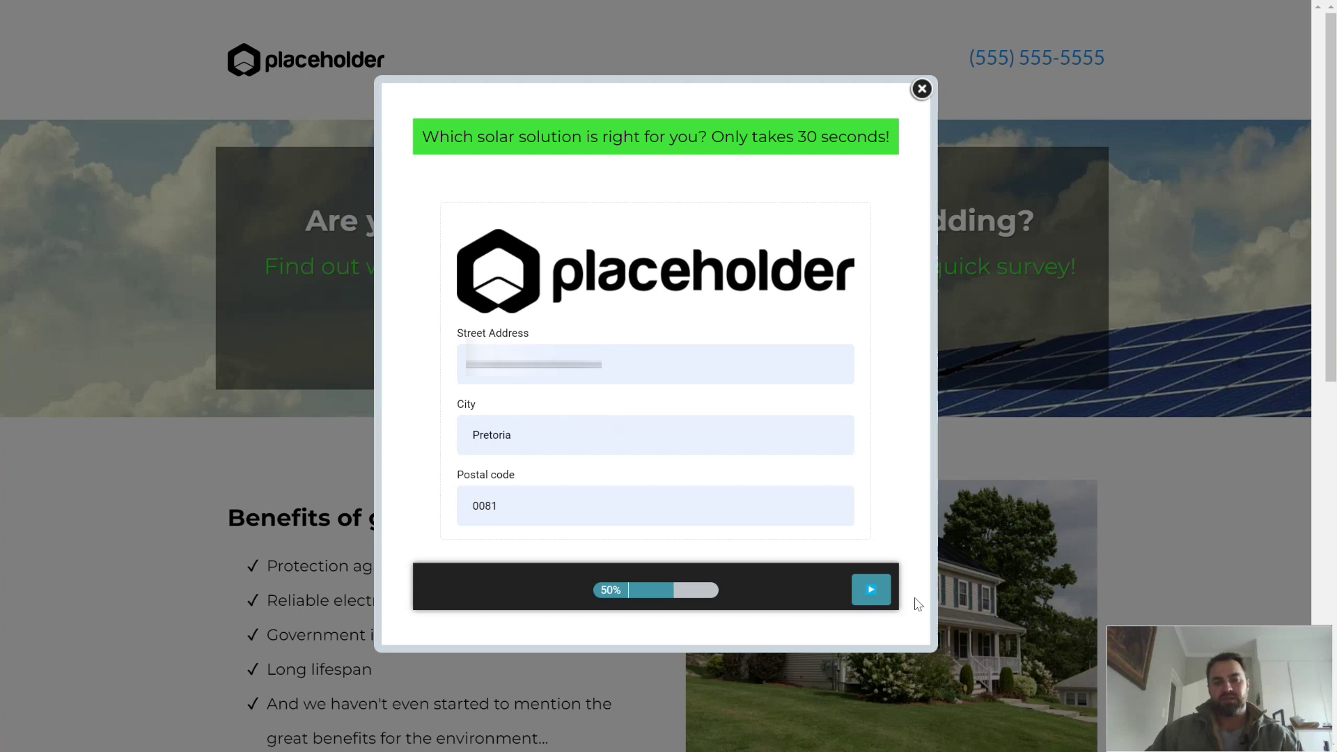
left_click(886, 597)
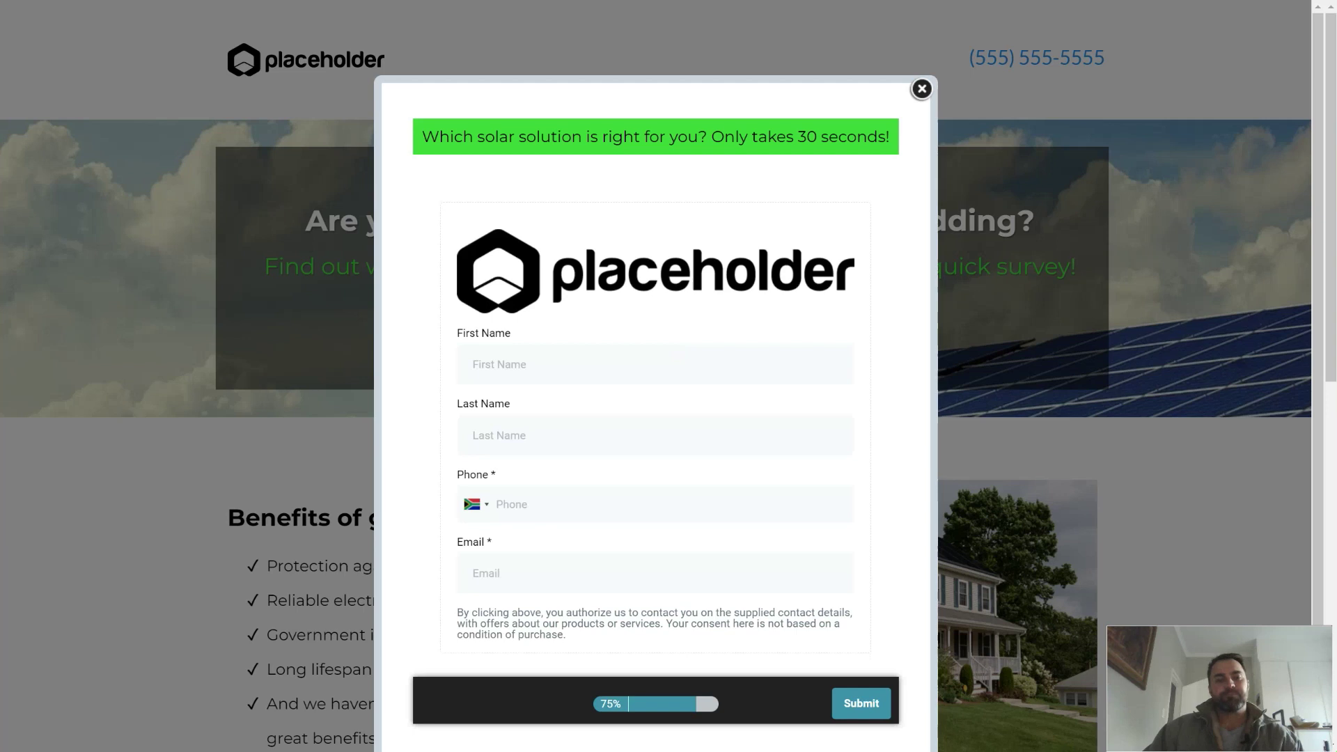
Step: Autofill the contact's name, phone and e-mail, then correct the end of the e-mail address
left_click(536, 364)
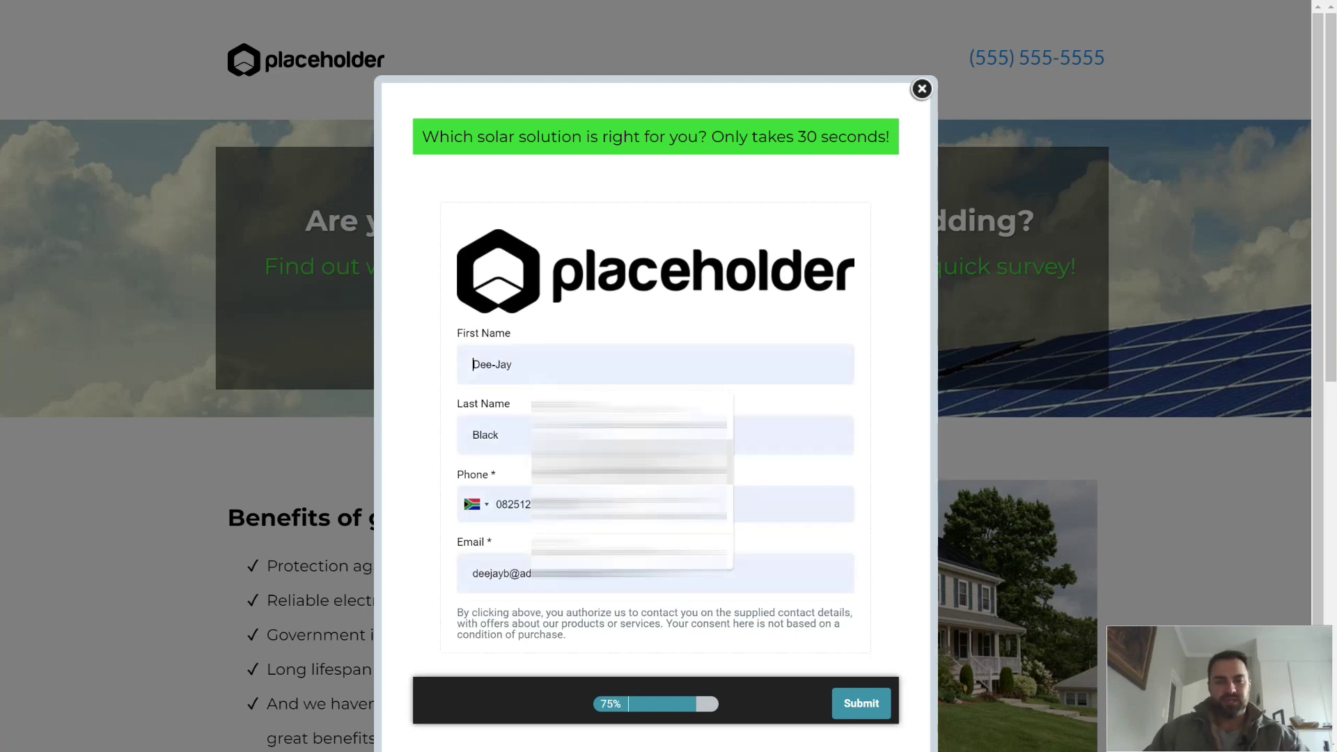
key("Return")
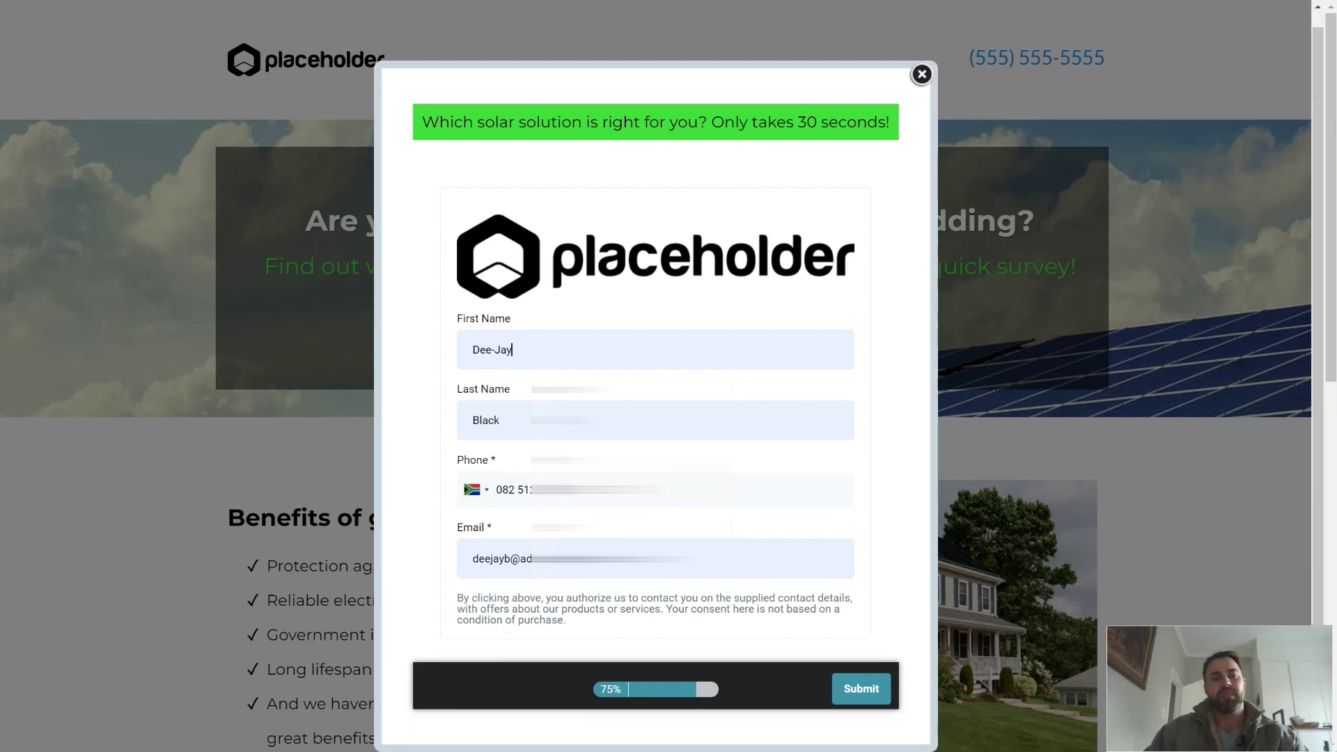
left_click(655, 559)
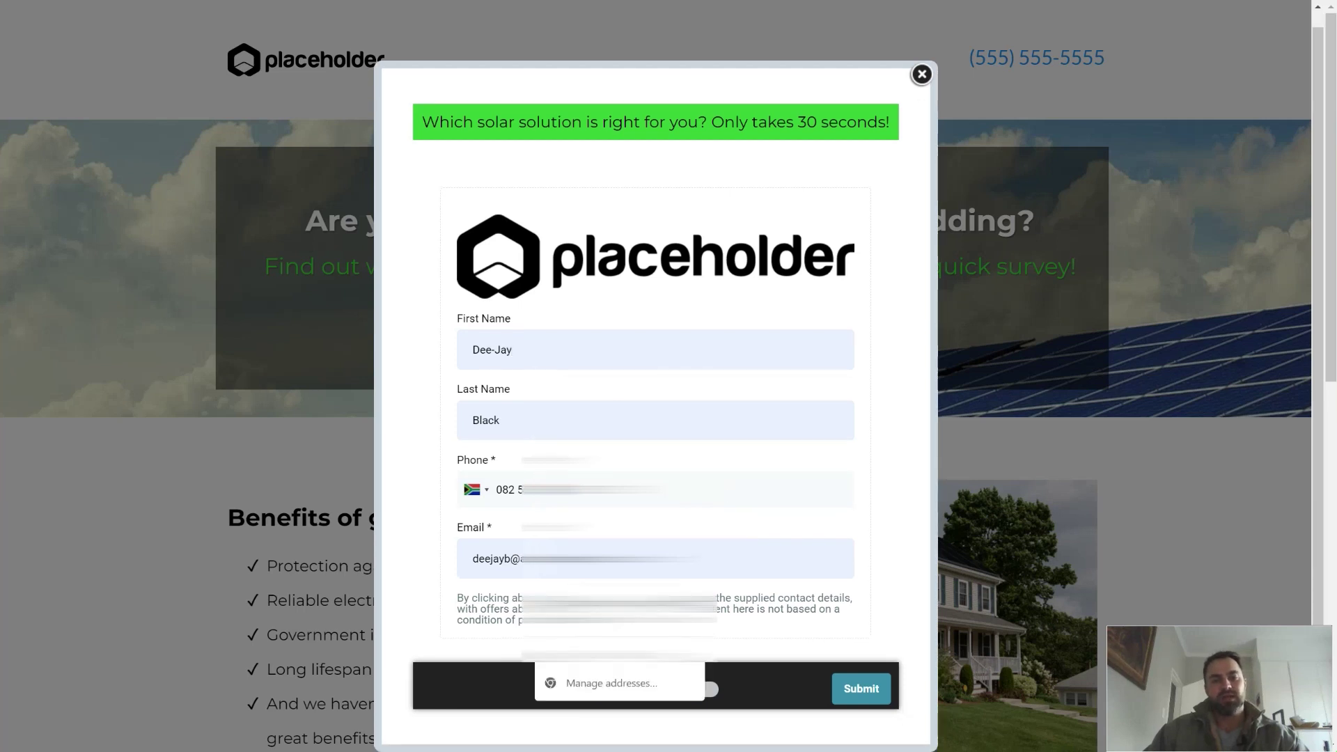
left_click_drag(693, 559, 503, 558)
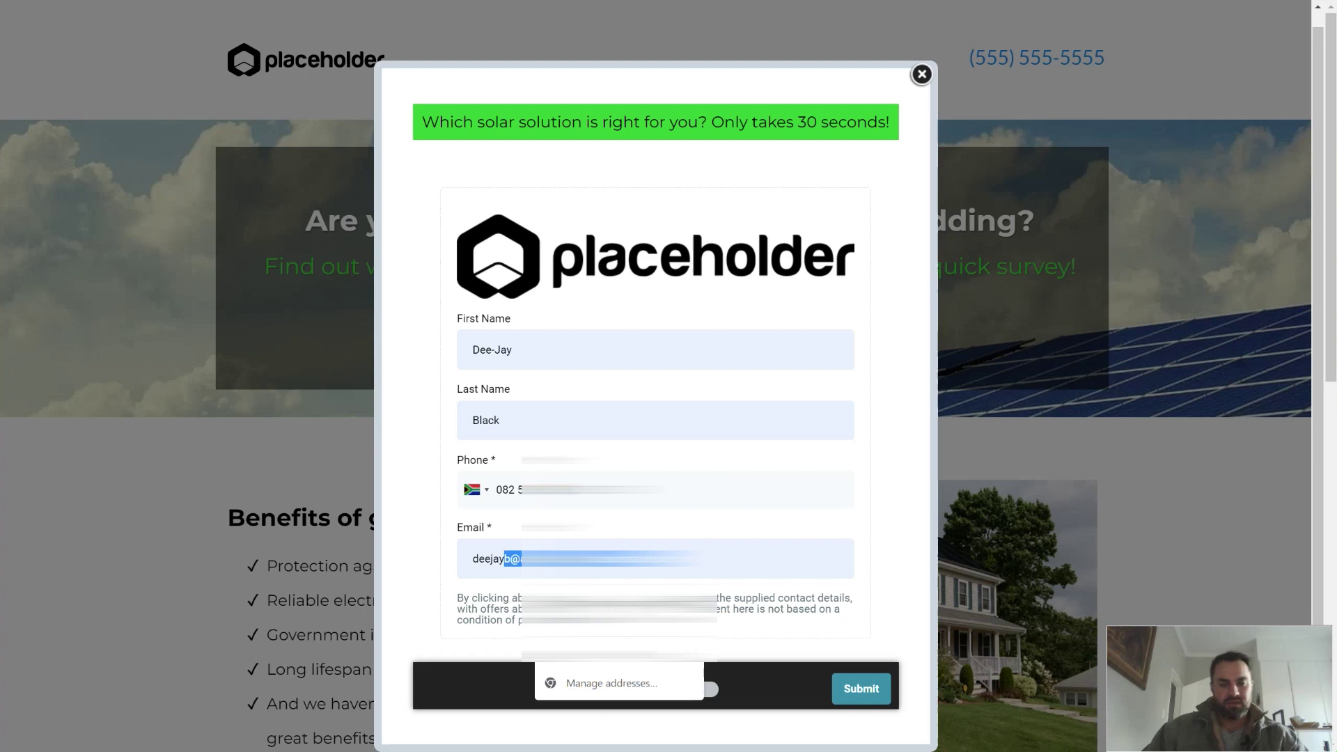
type(".bla")
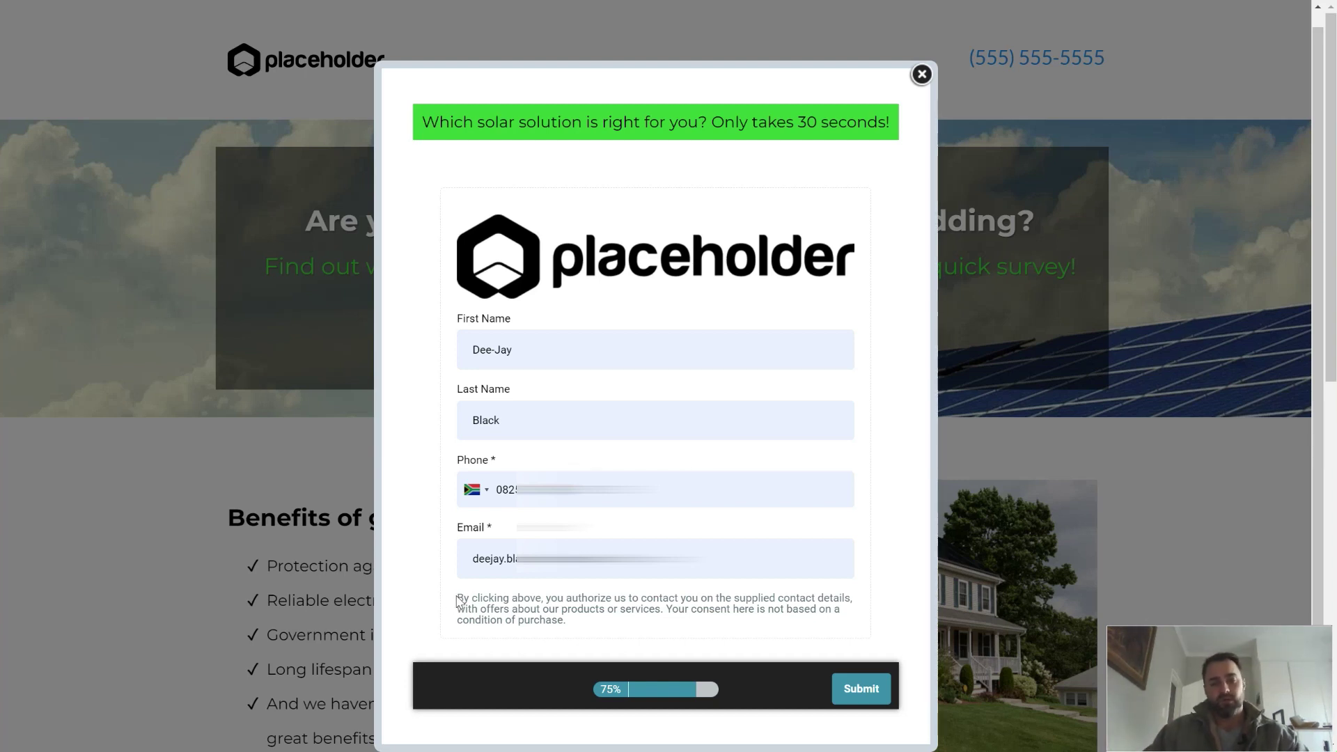
Step: Review the consent statement and submit the completed survey
left_click_drag(459, 600, 597, 621)
left_click(577, 618)
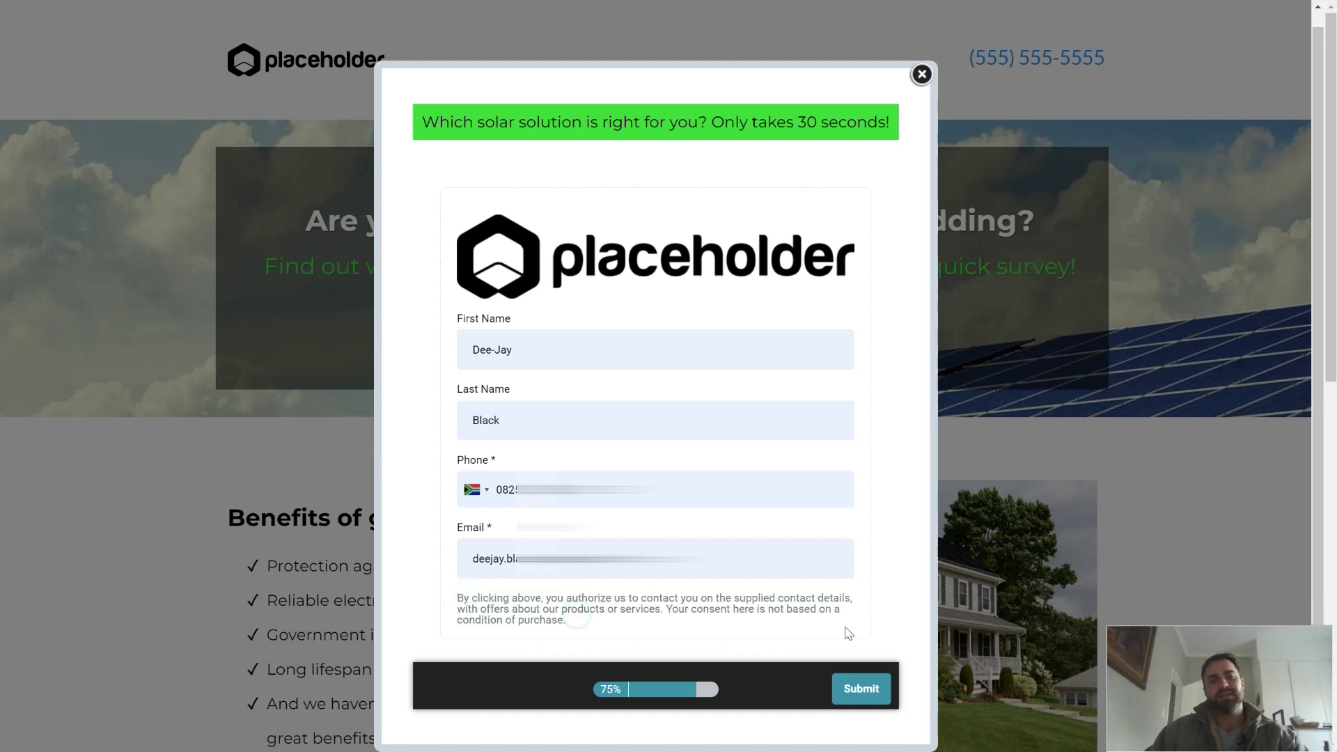
left_click(865, 690)
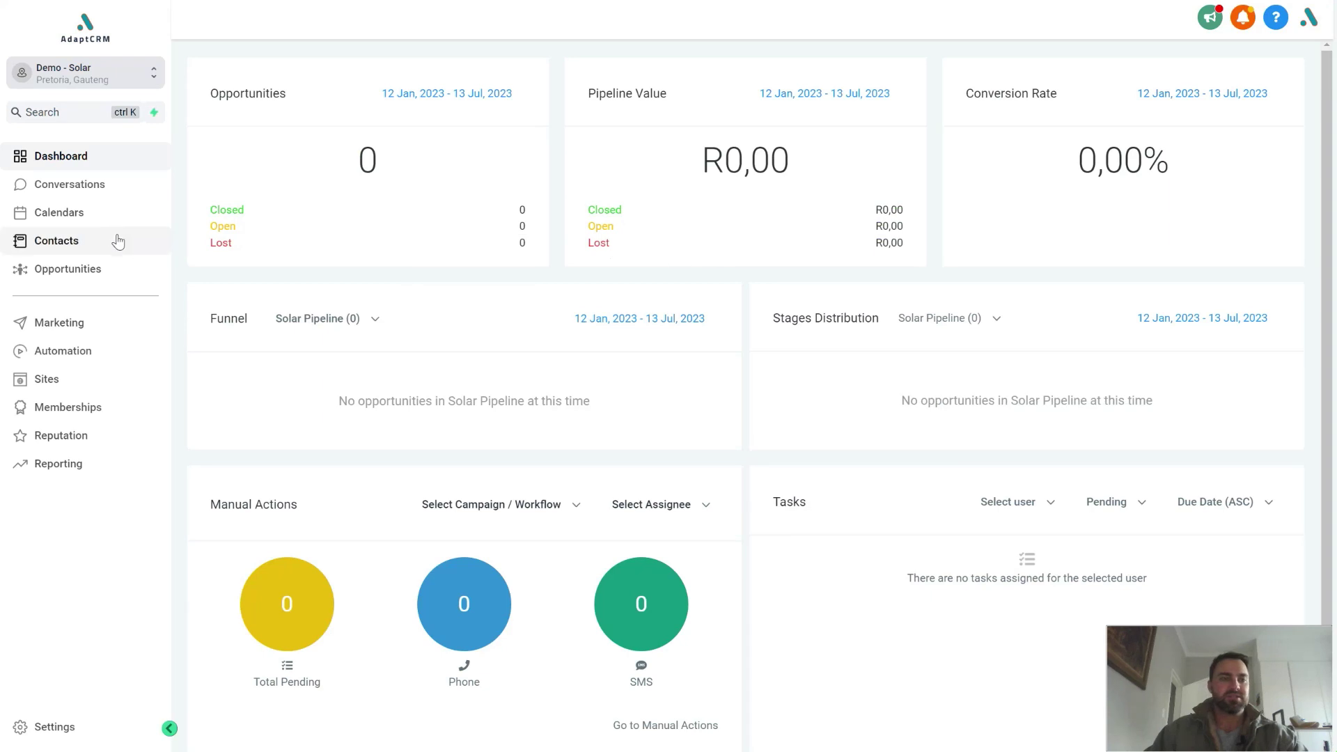
Step: Open the new survey lead's contact record and scroll to its survey answers
left_click(92, 238)
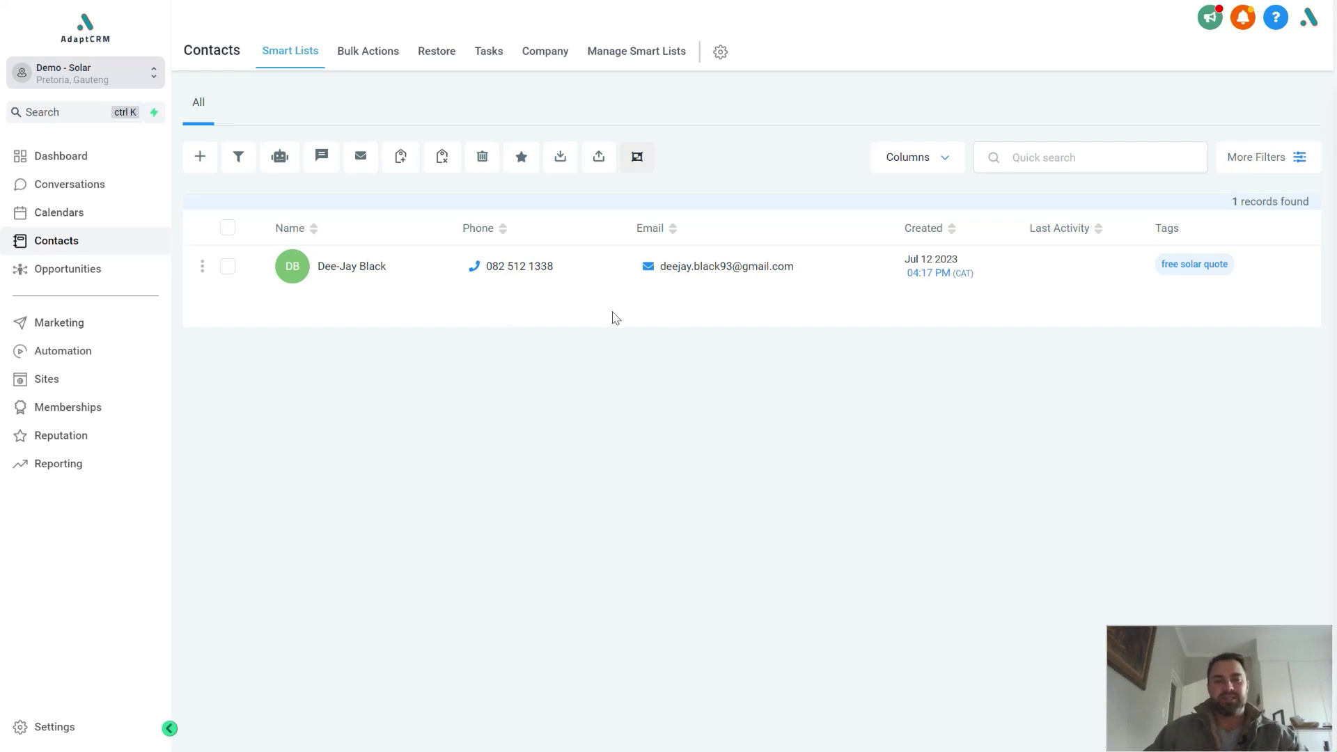
left_click(348, 277)
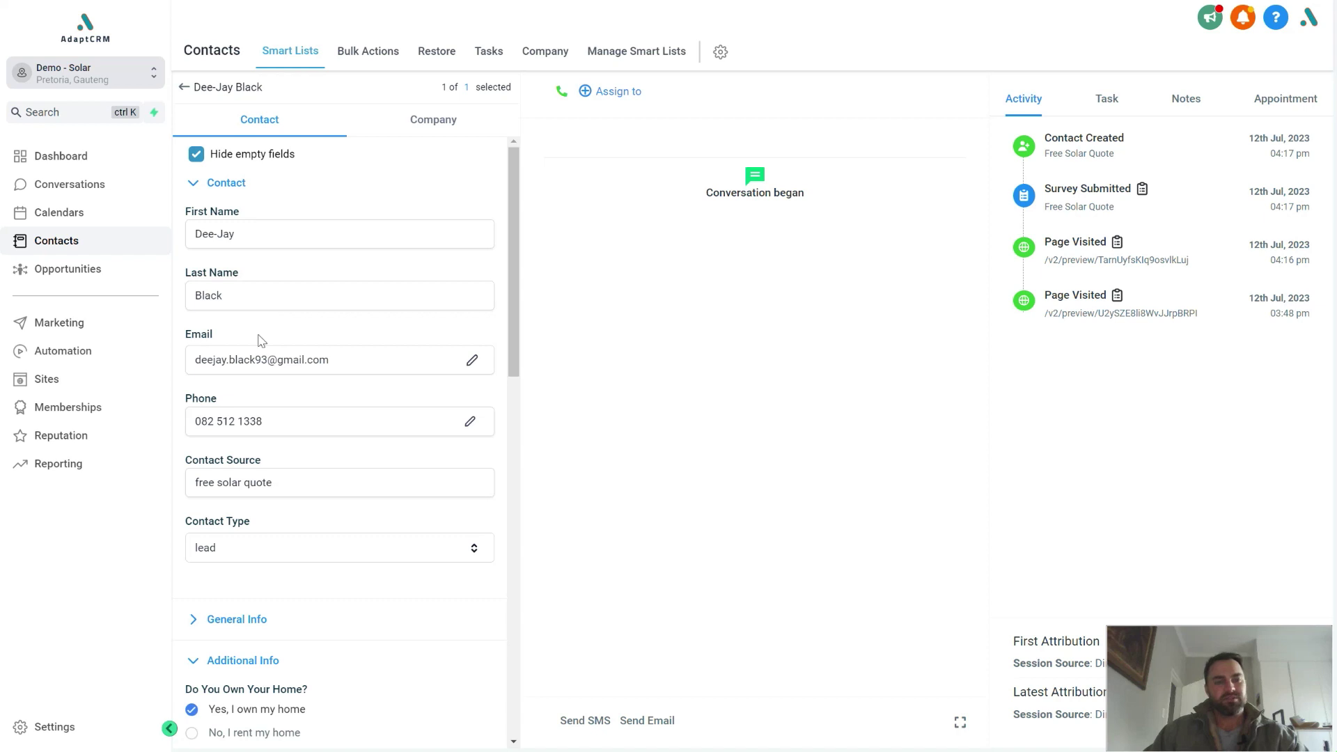
scroll(265, 391, "down", 3)
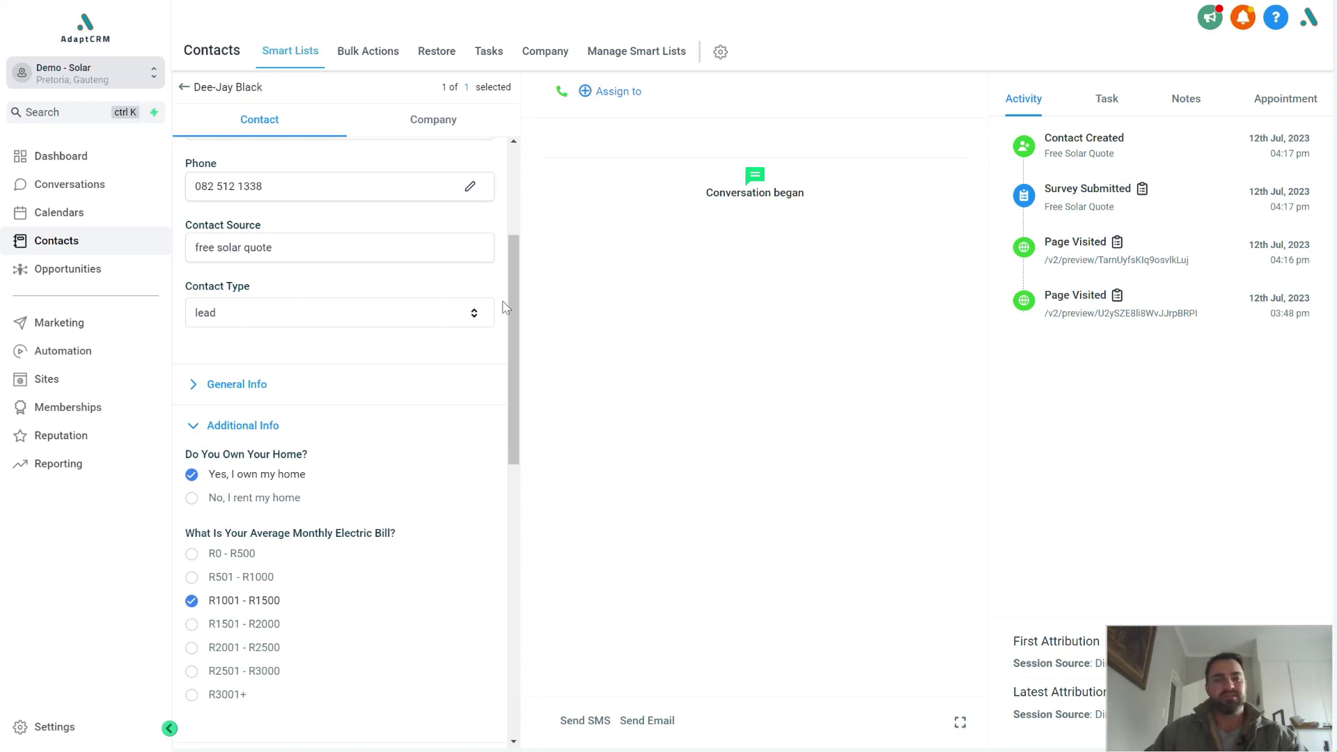
Step: Show the Free Solar Quote Survey completion note and collapse the Additional Info answers
left_click(1186, 100)
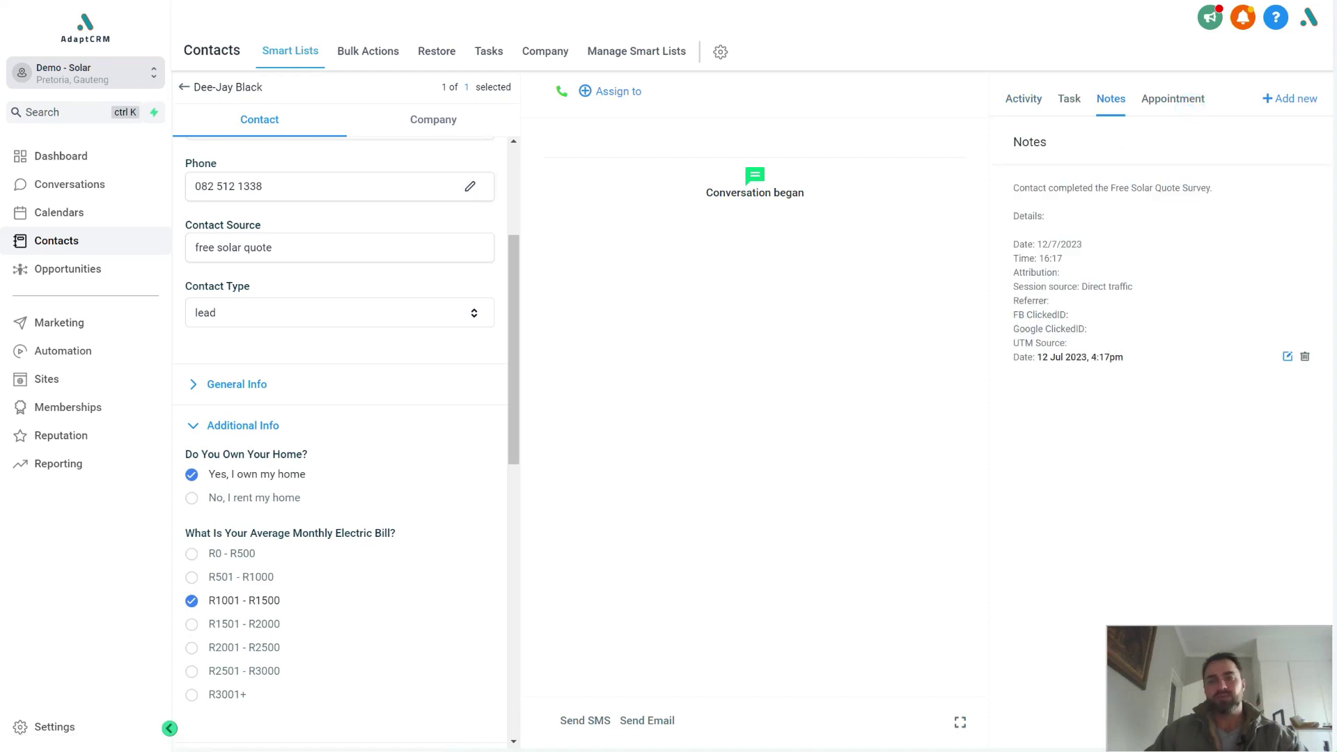
left_click_drag(1015, 185, 1109, 316)
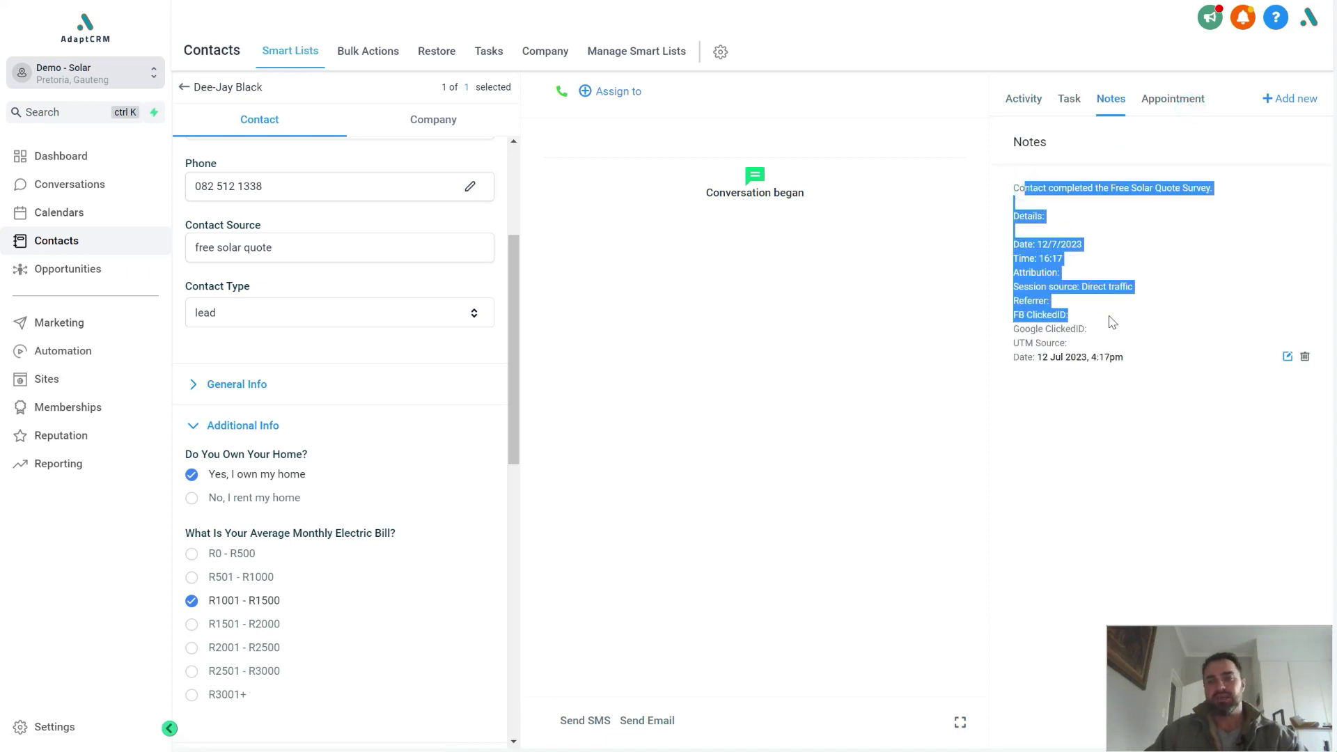
left_click(1109, 316)
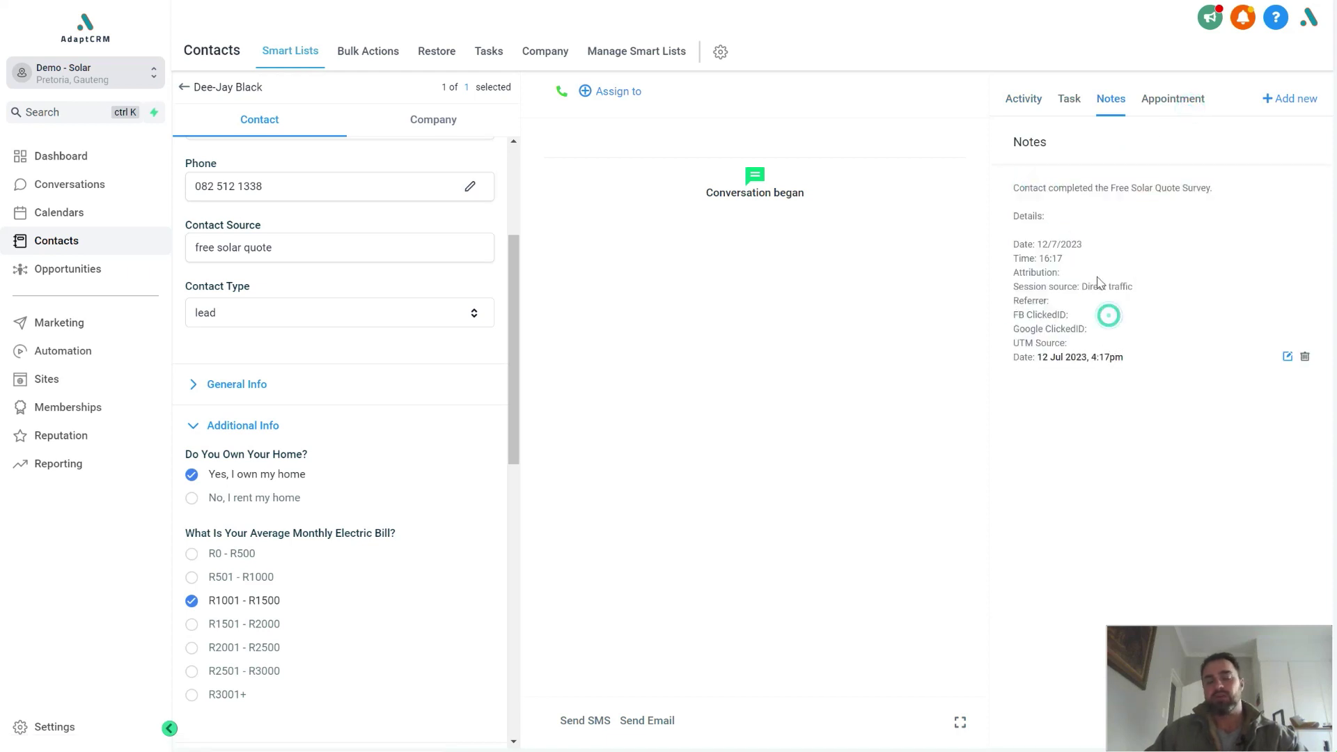
left_click(207, 425)
scroll(350, 321, "up", 4)
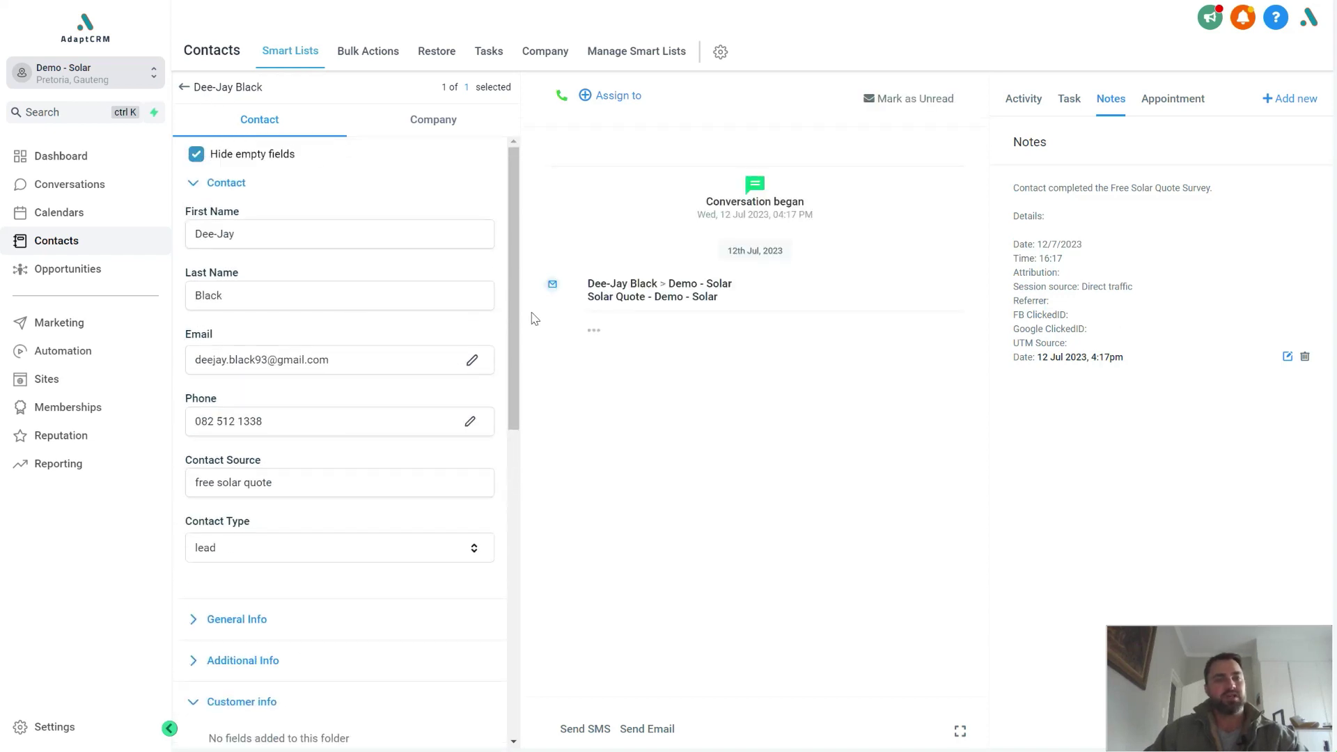
Step: Expand the full Solar Quote email in the conversation, then bring up the Solar Pipeline board
left_click(596, 330)
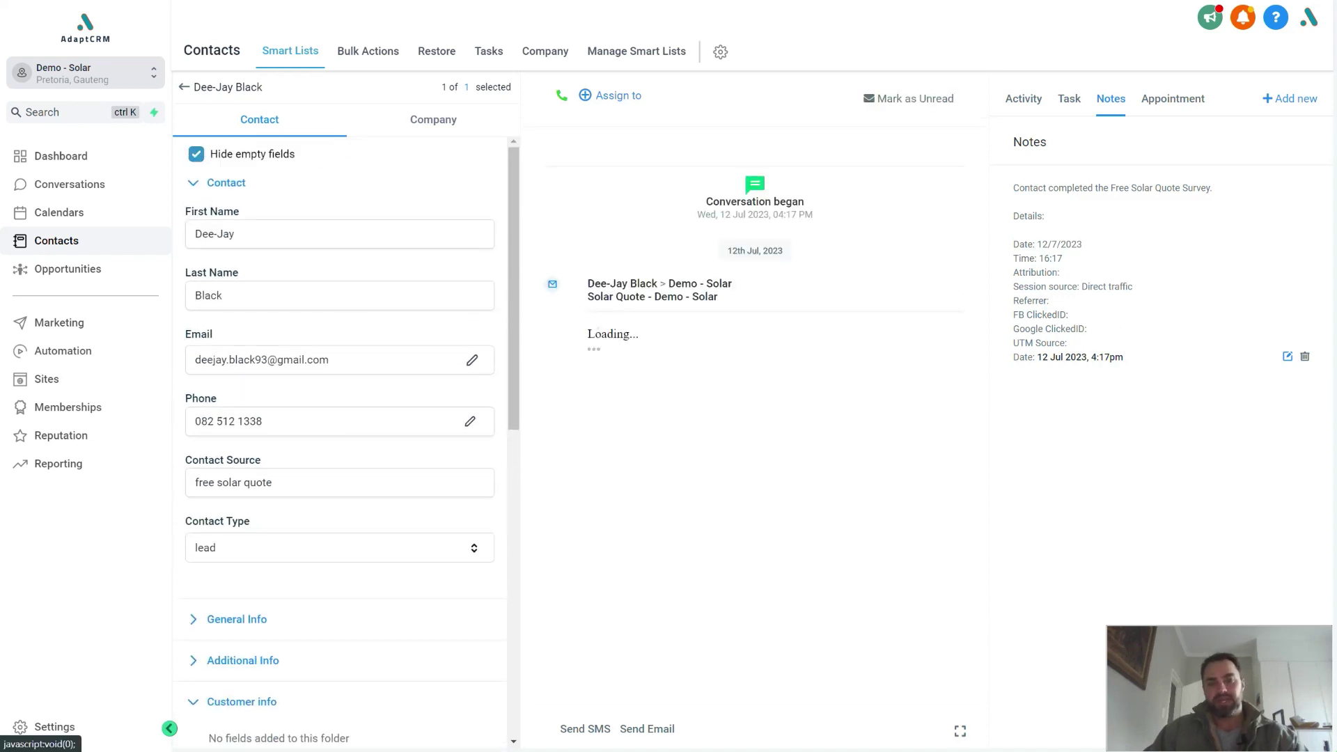
left_click(226, 182)
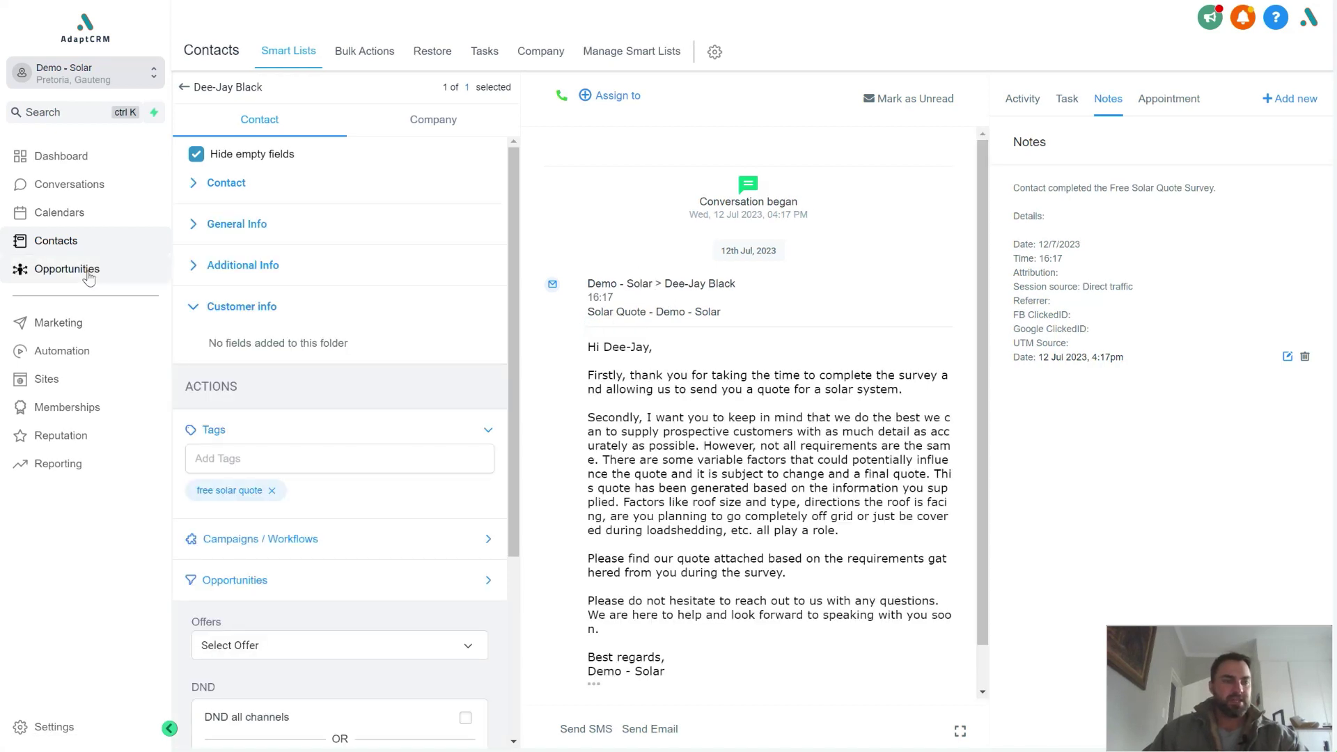
left_click(68, 269)
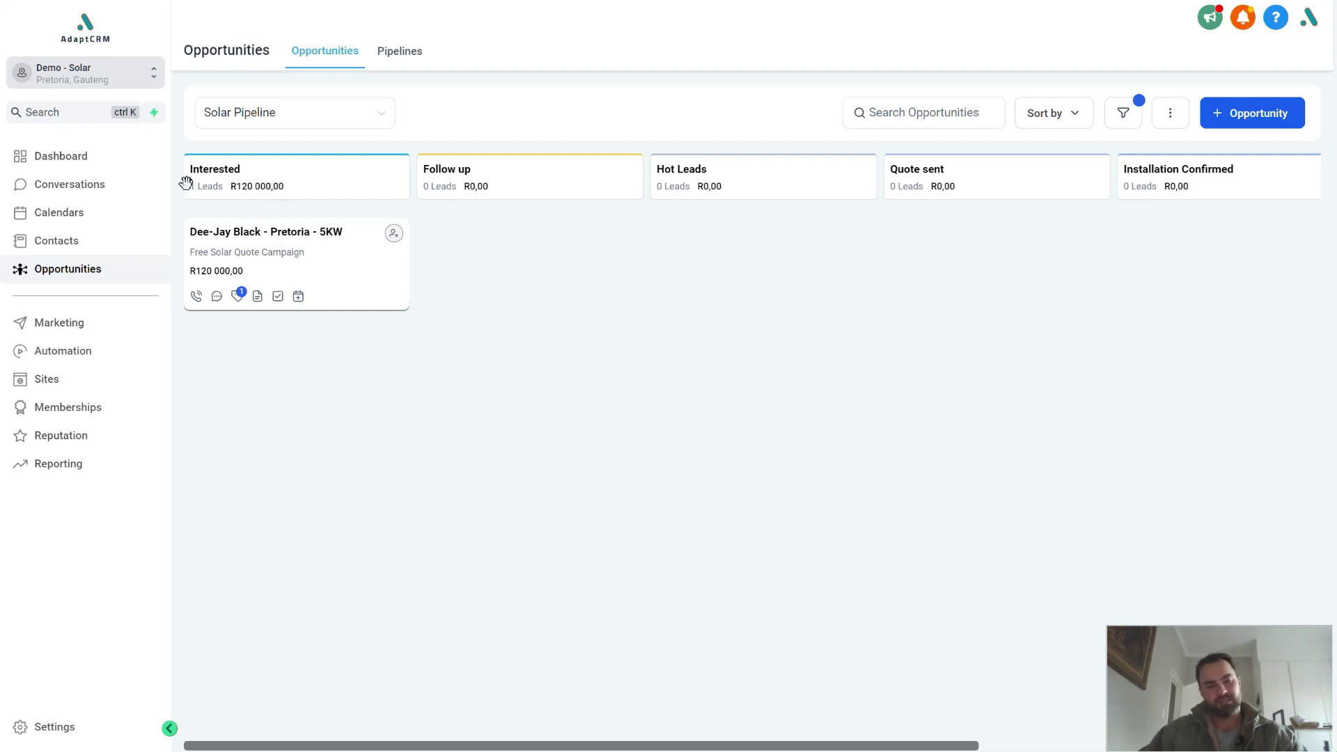
Step: Check the dashboard stats, then move the 5KW opportunity from Interested to Follow up
left_click(81, 155)
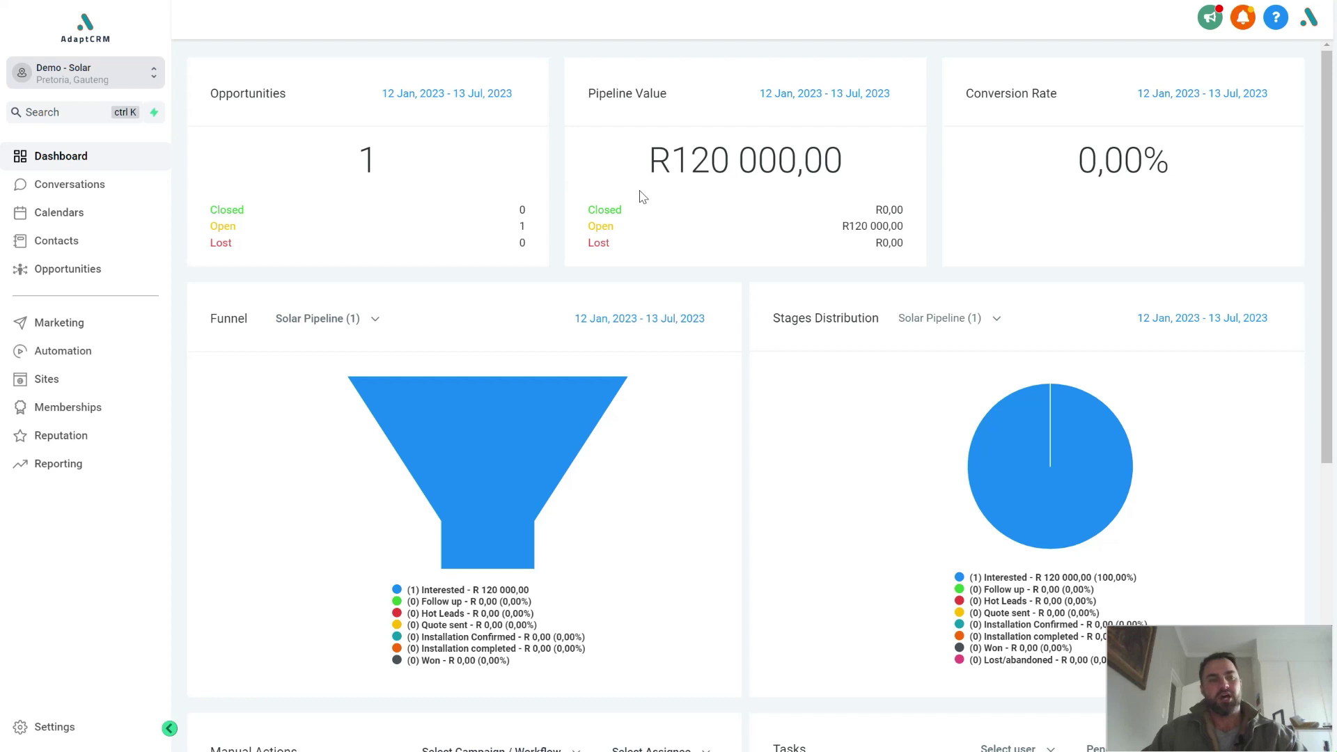
left_click(80, 277)
left_click_drag(256, 248, 445, 253)
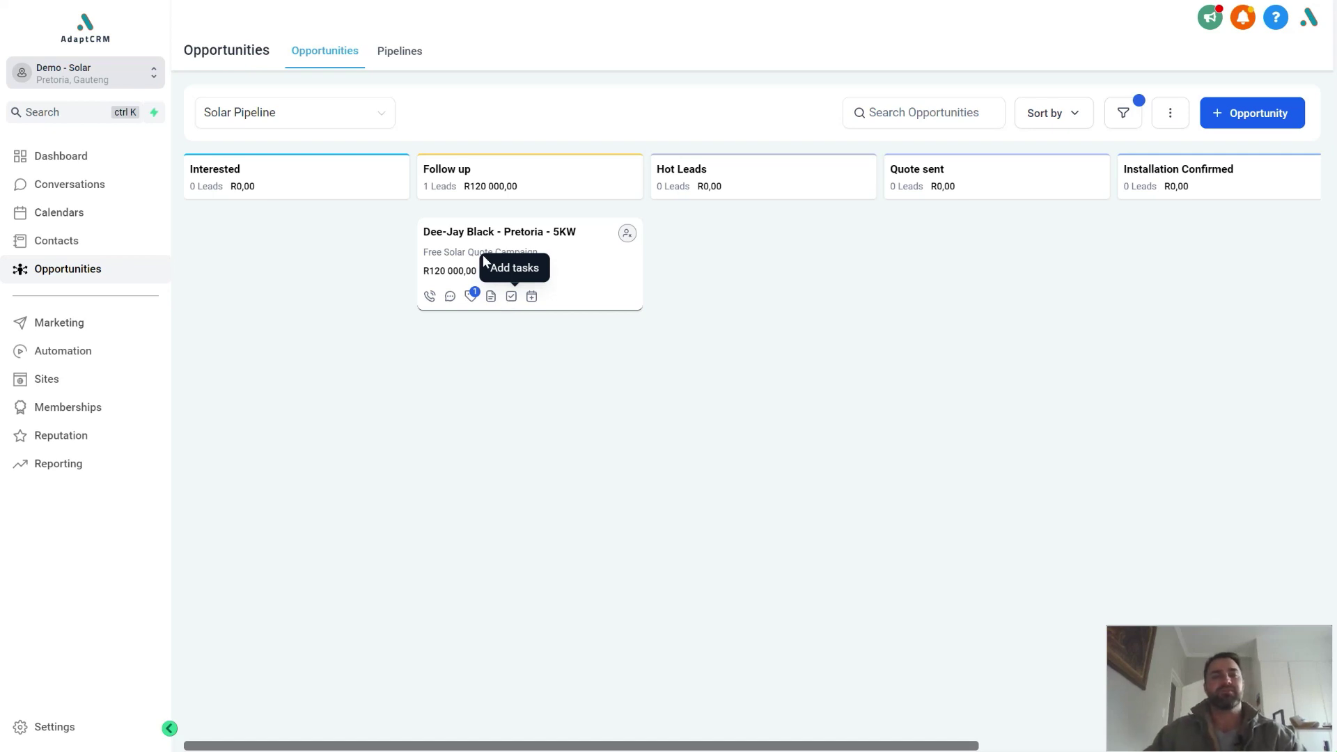
Step: Try the opportunity in Quote sent, return it to Interested, and switch to the landing page preview
left_click_drag(480, 240, 905, 236)
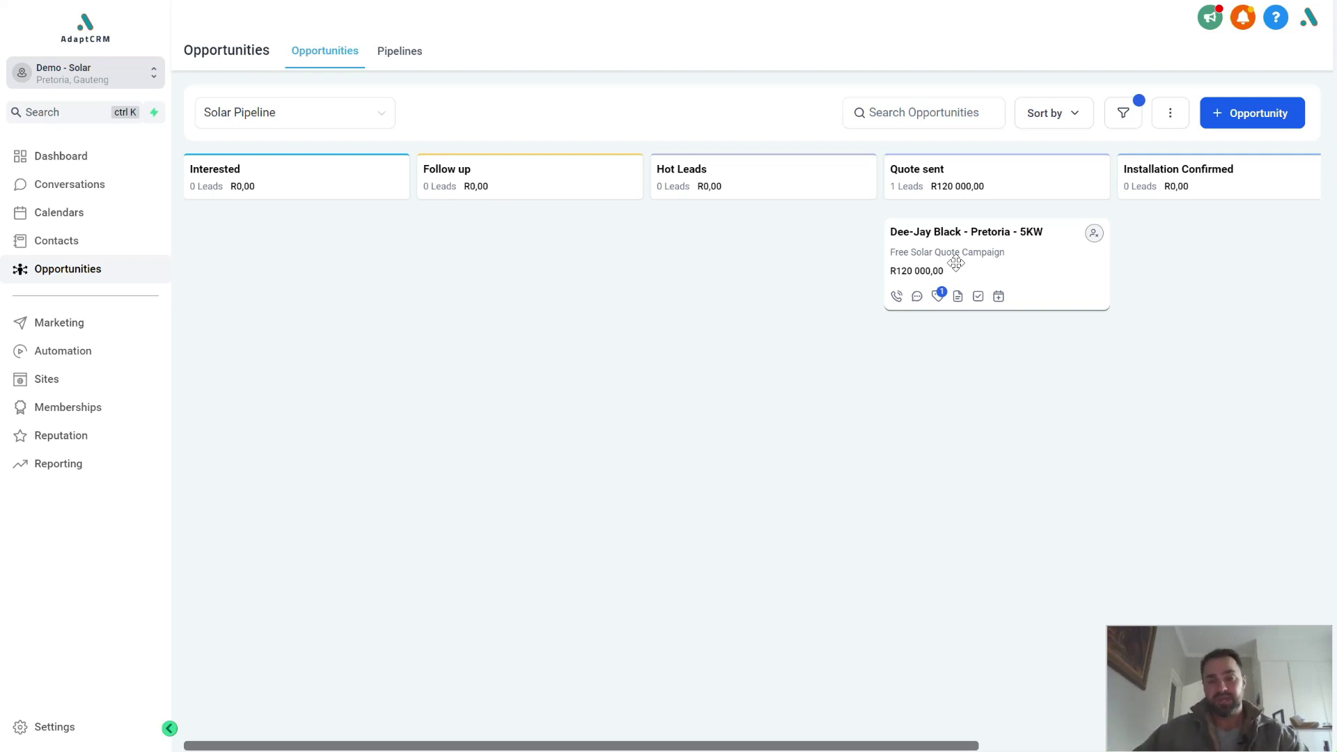
left_click_drag(964, 248, 365, 252)
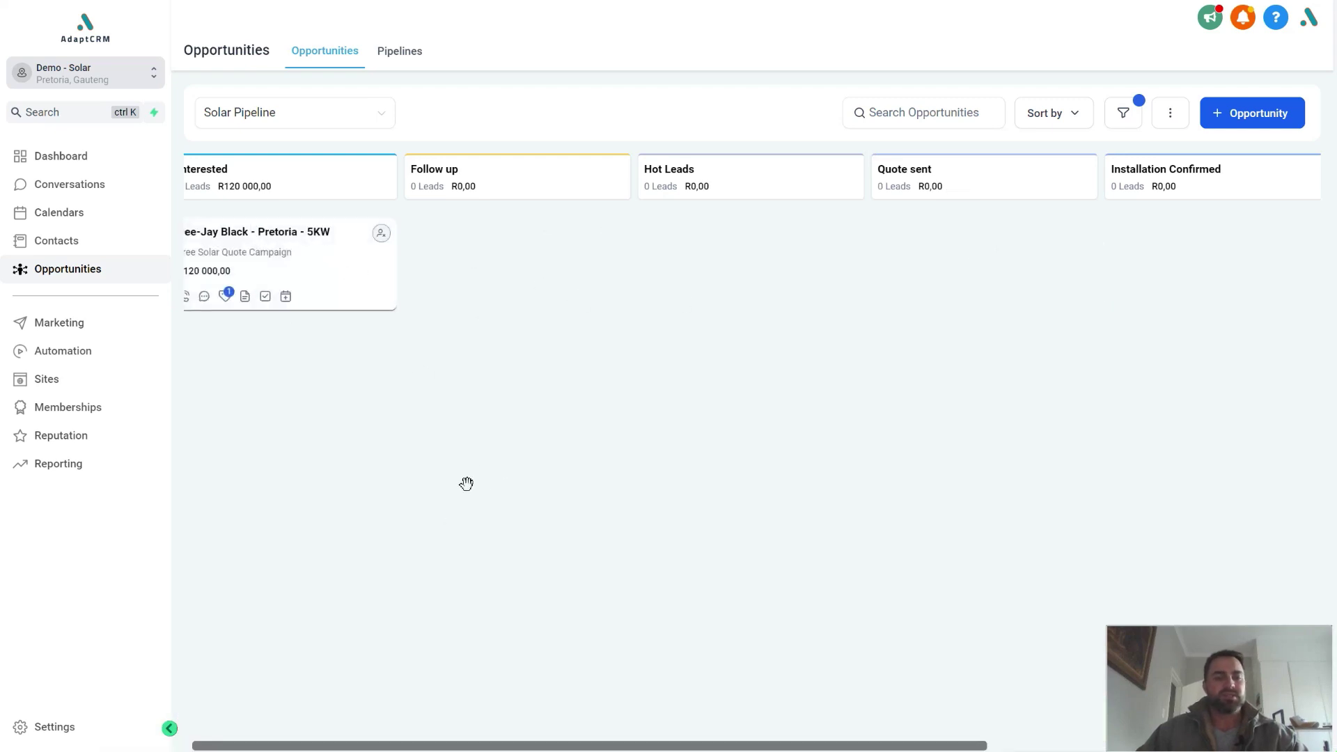
key("alt+Tab")
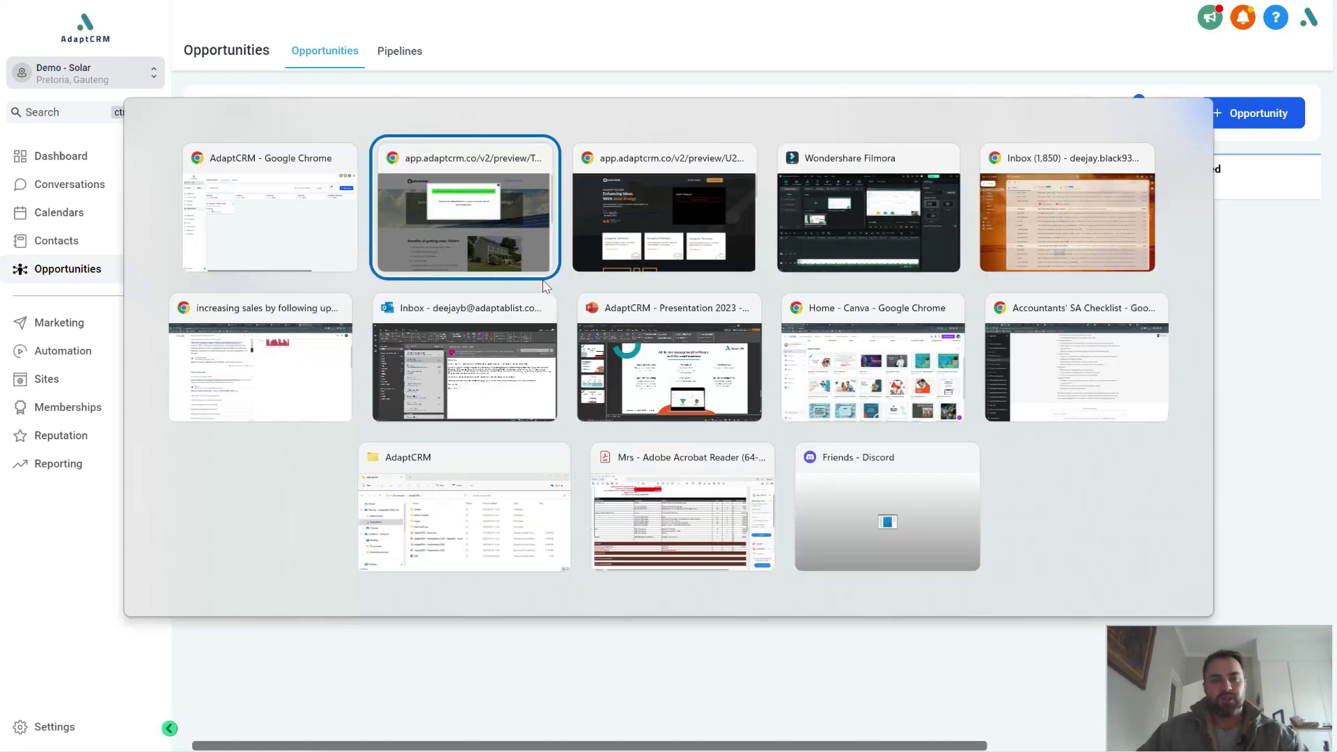
left_click(537, 268)
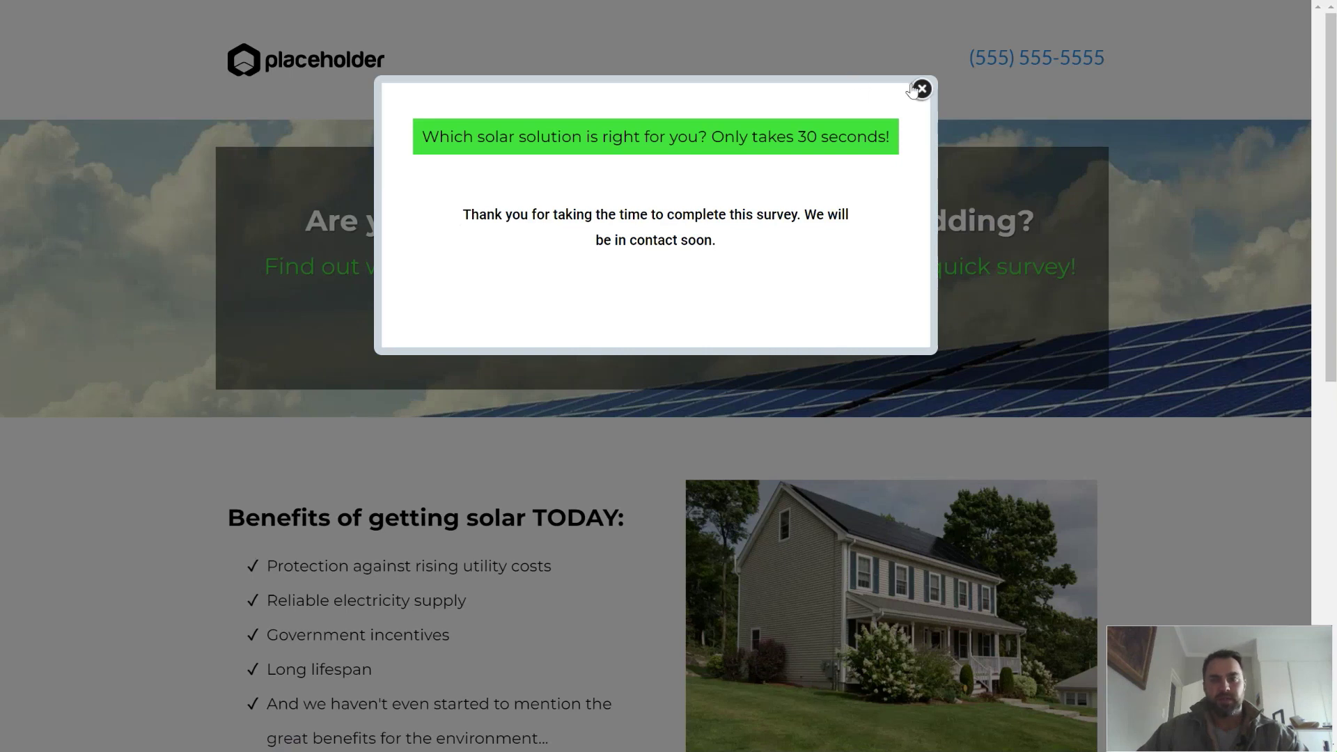
Step: Dismiss the leftover thank-you message and restart the free solar quote survey
left_click(918, 89)
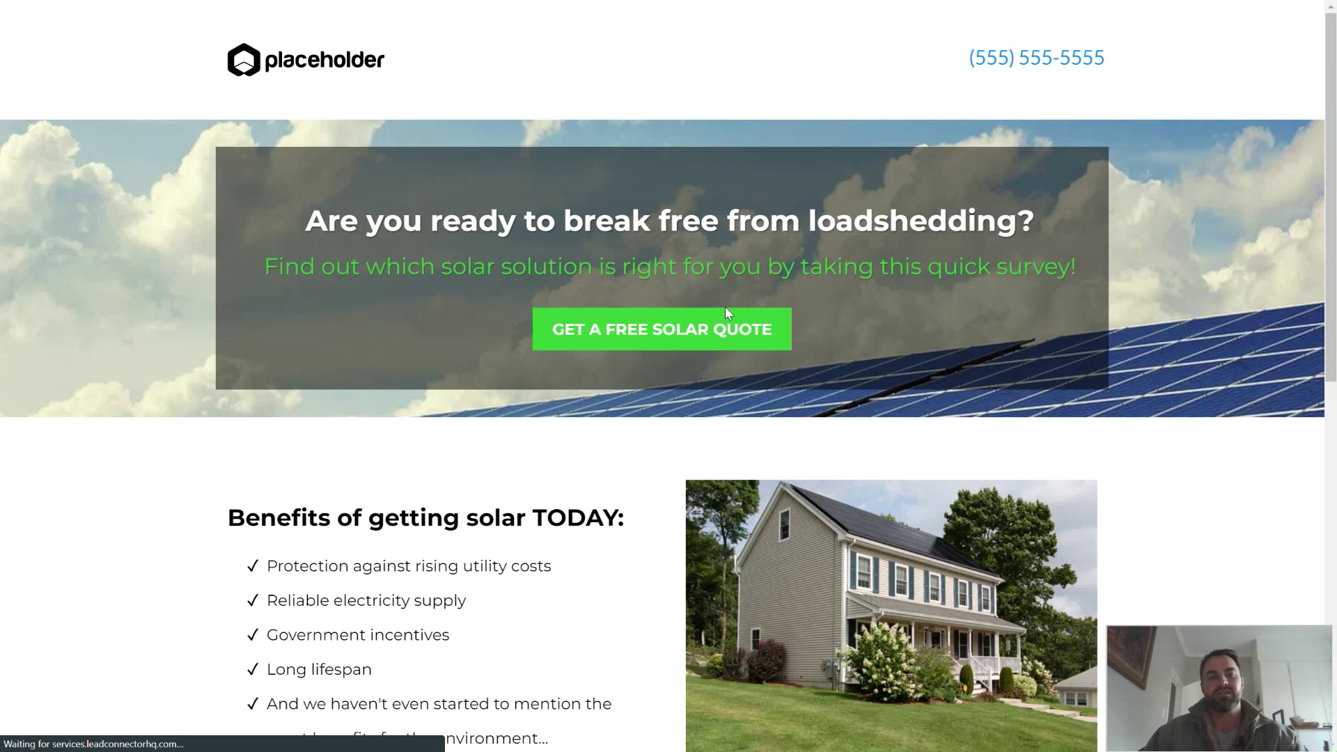
left_click(633, 332)
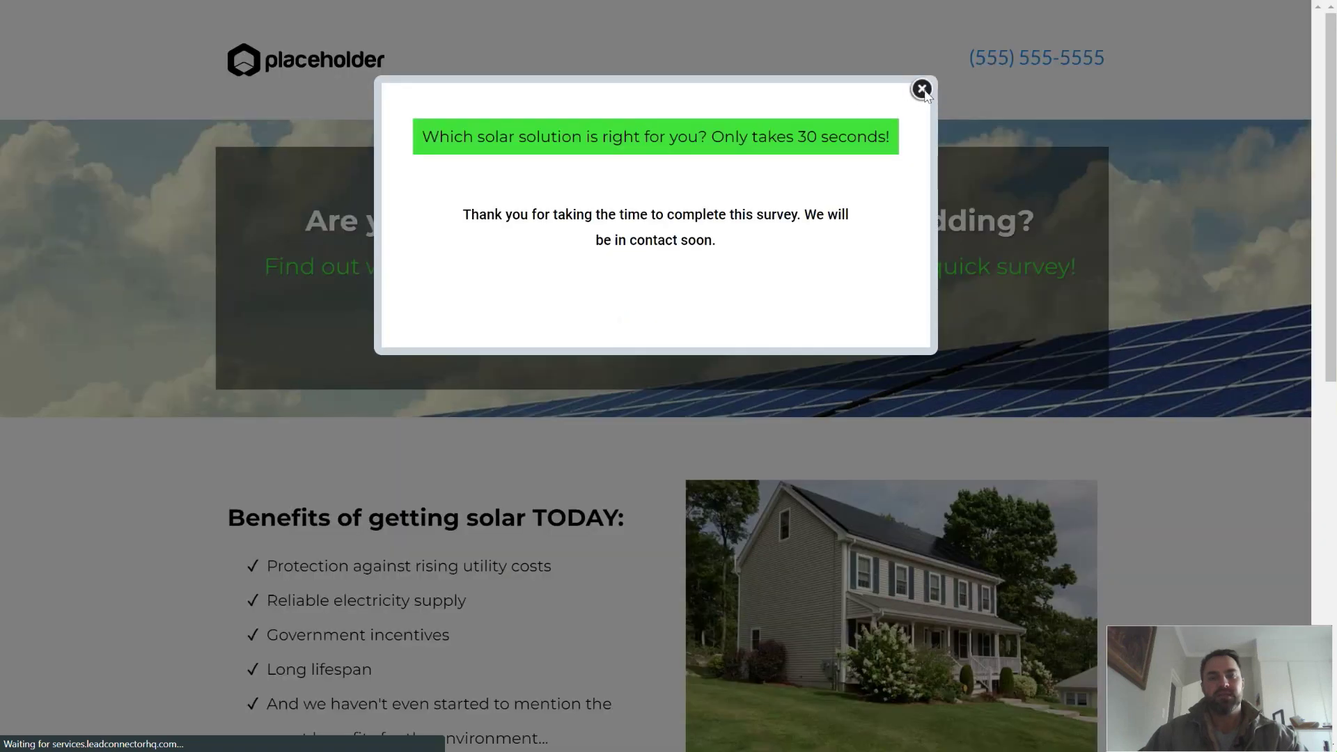
left_click(921, 89)
left_click(665, 322)
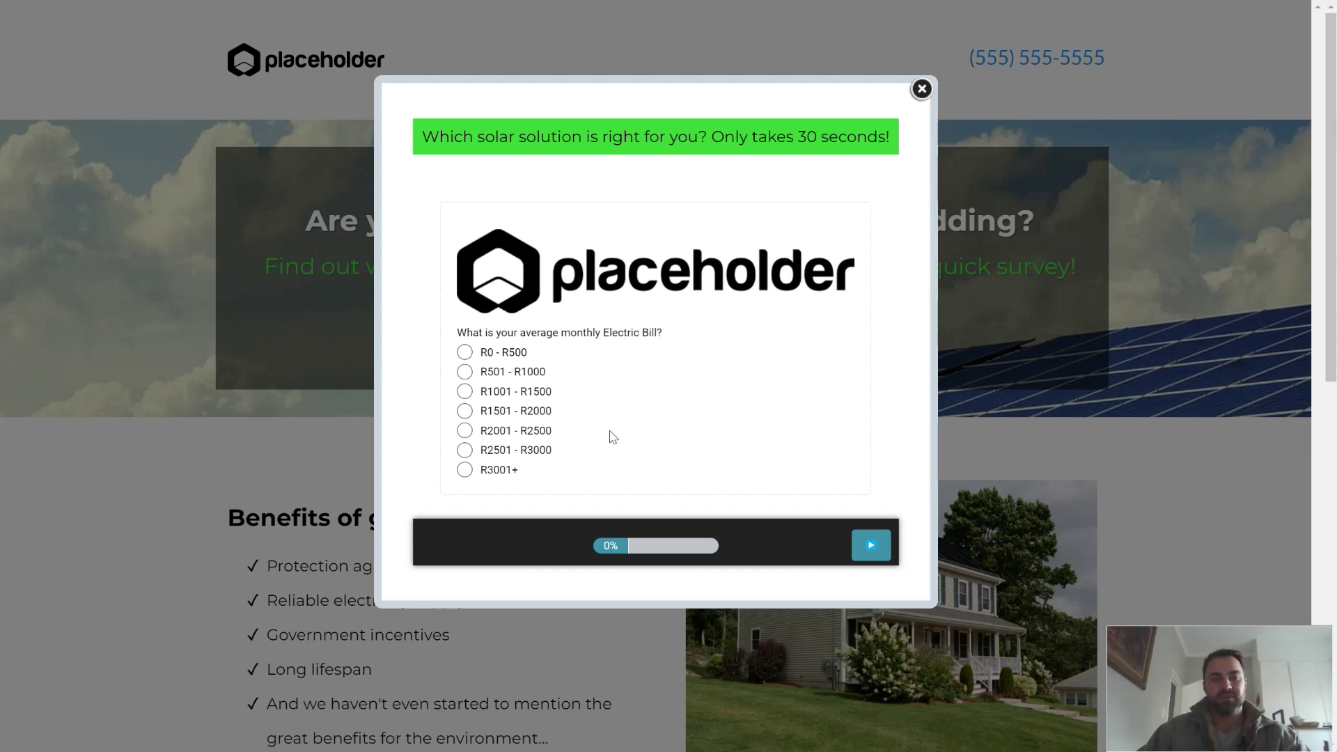
Step: Answer the bill range, 'Yes, I own my home' and autofilled address, reaching the contact step
left_click(465, 451)
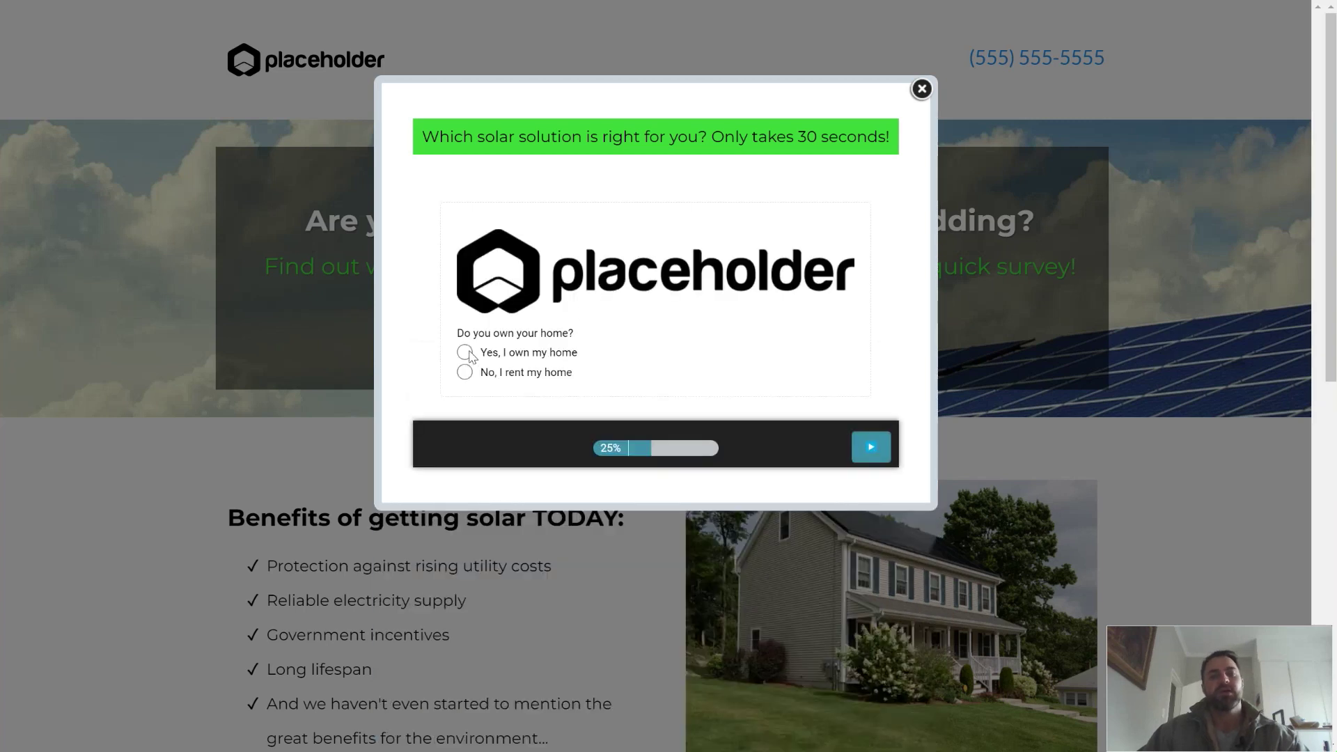
left_click(465, 353)
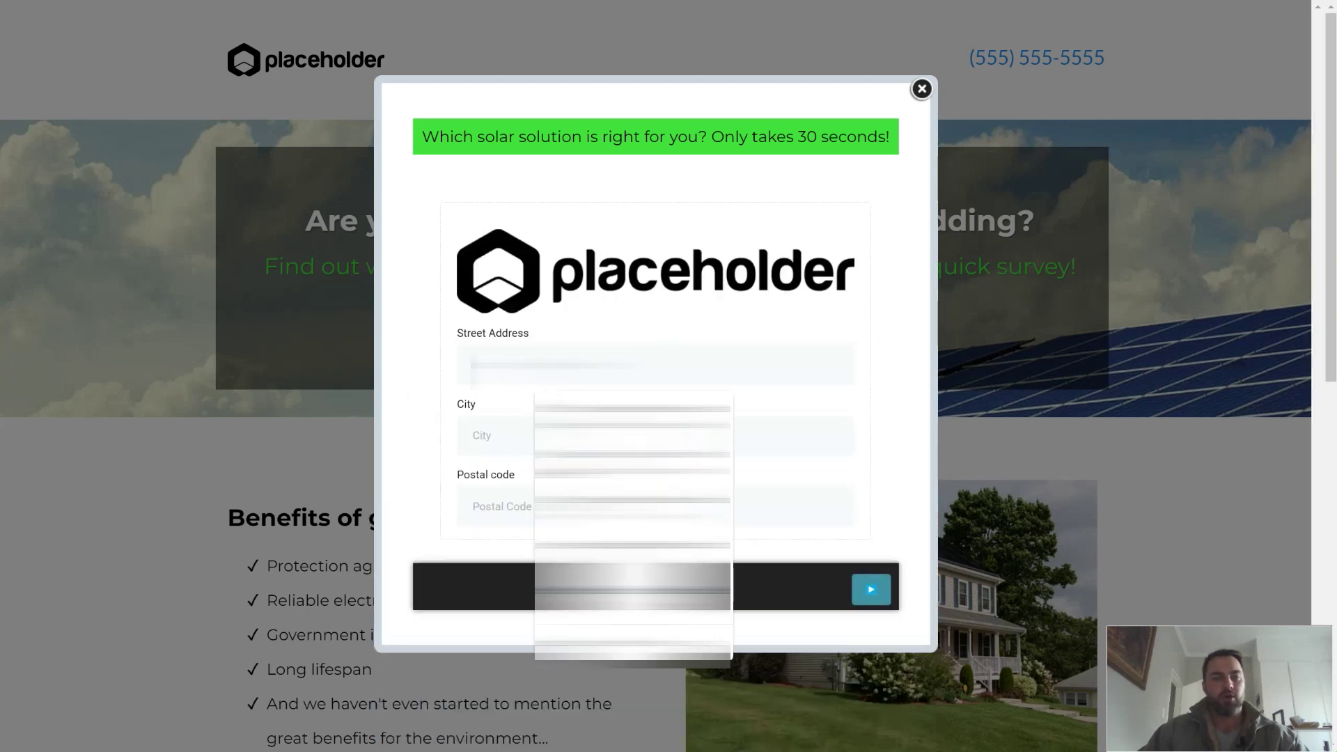
left_click(597, 411)
left_click(871, 590)
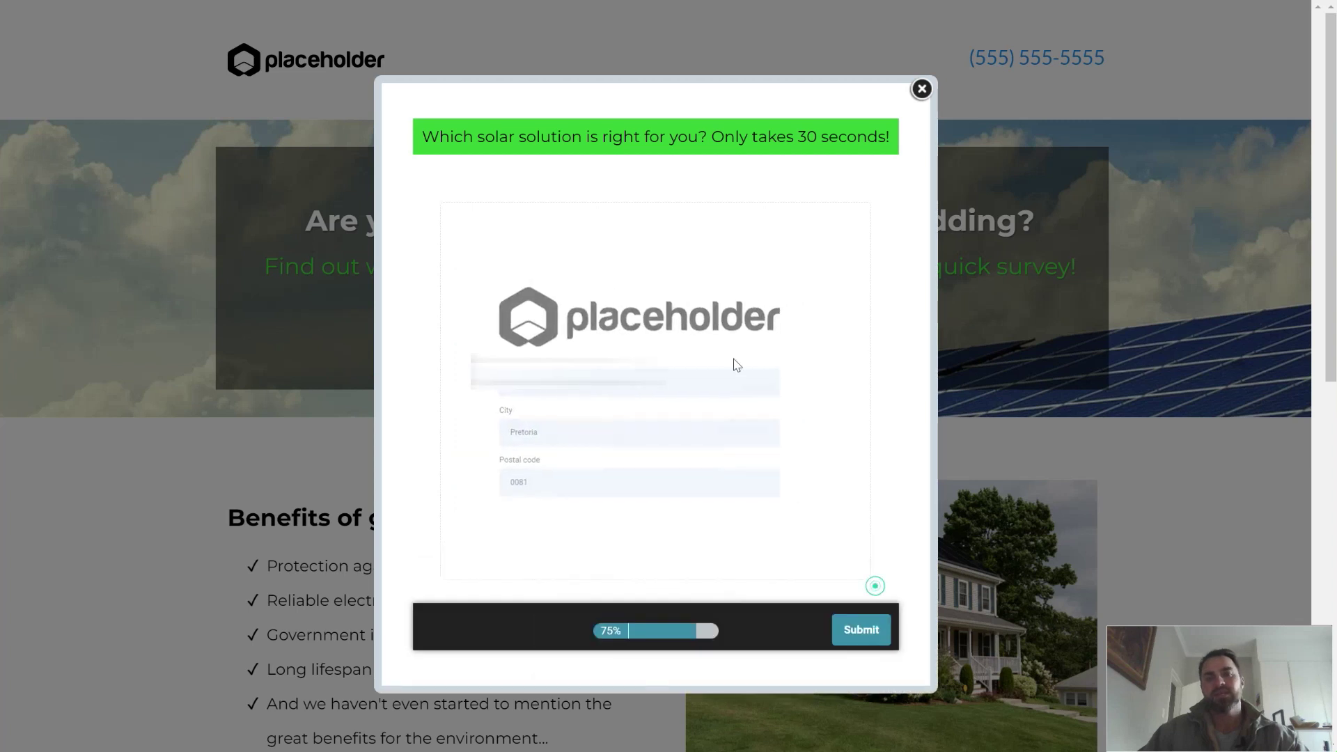
Step: Autofill the lead's contact details and replace the phone number with a corrected one
left_click(533, 362)
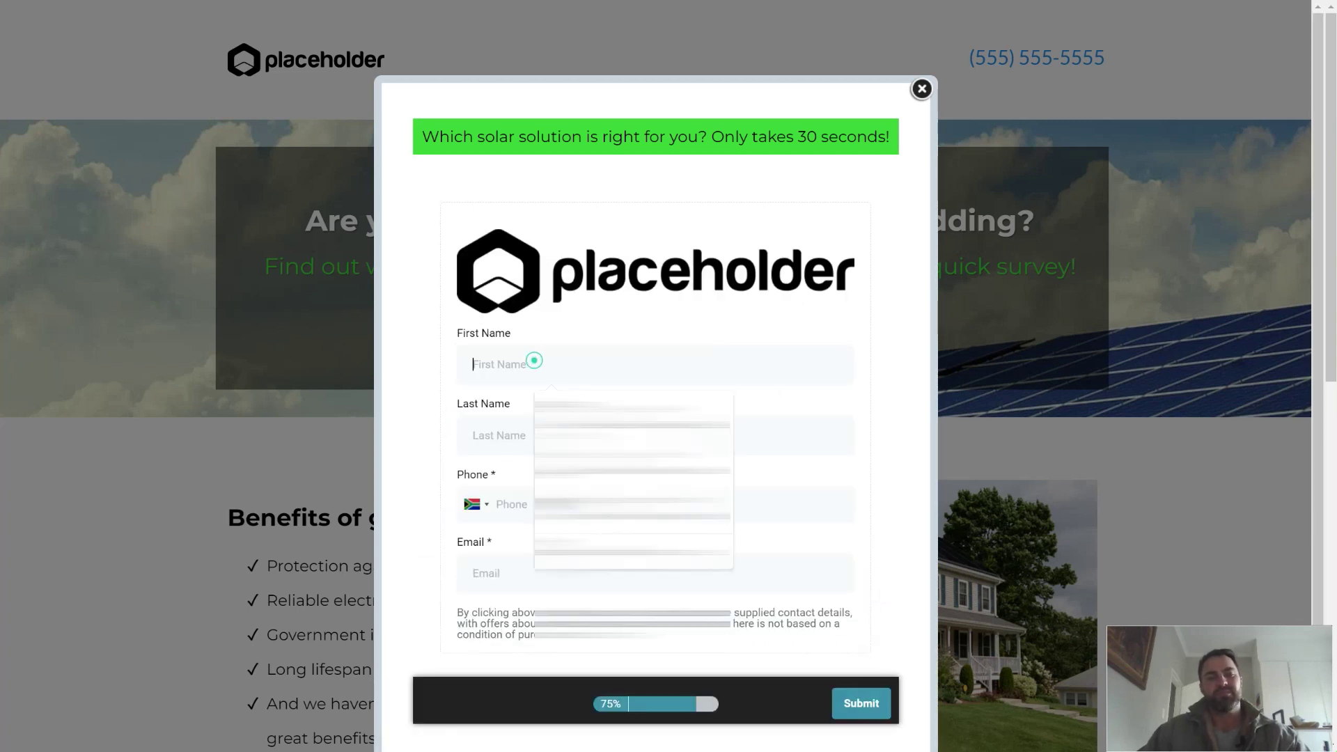
left_click(550, 484)
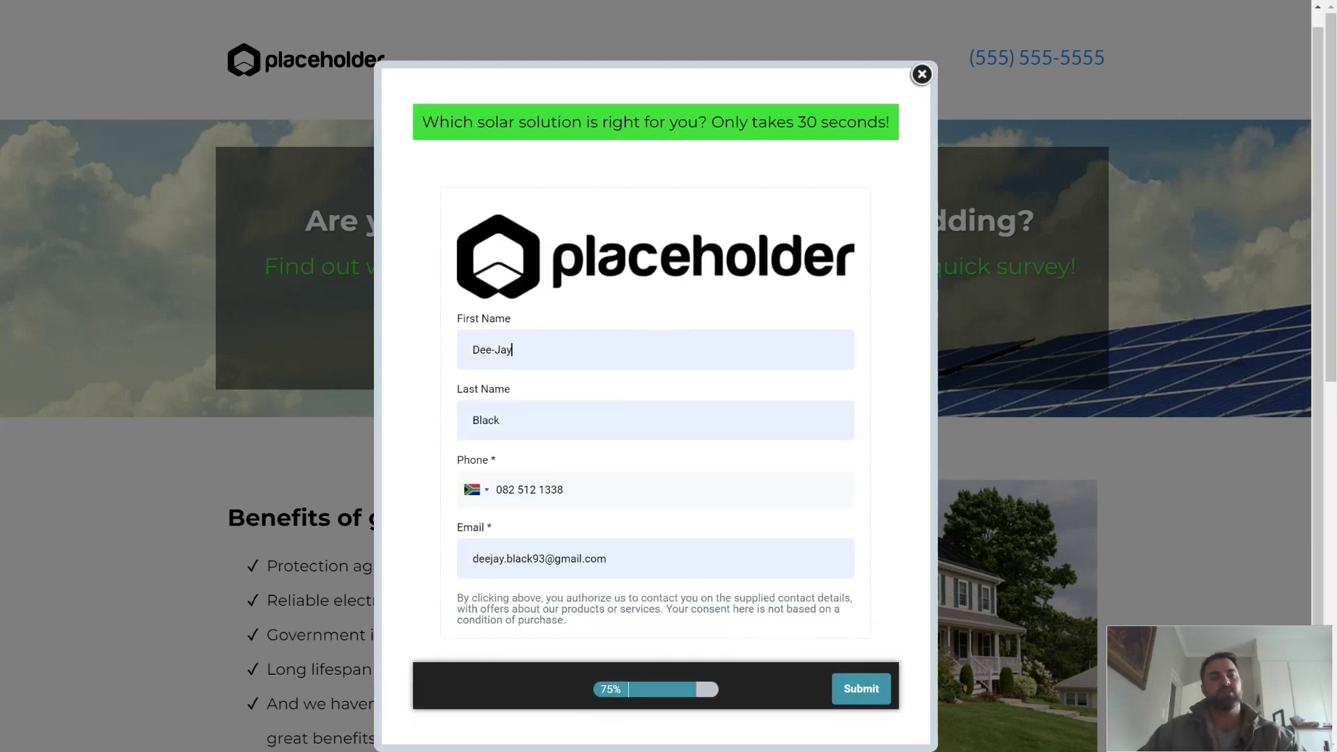
triple_click(583, 489)
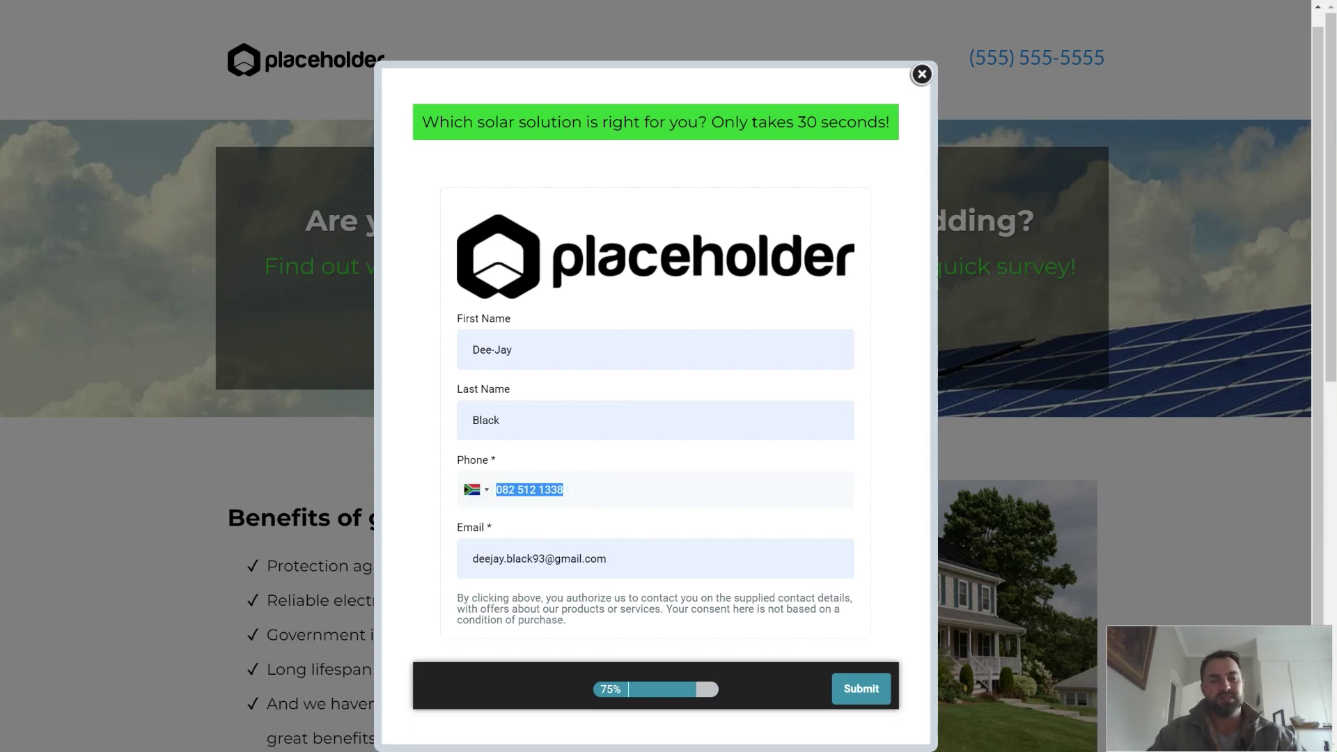
key("BackSpace")
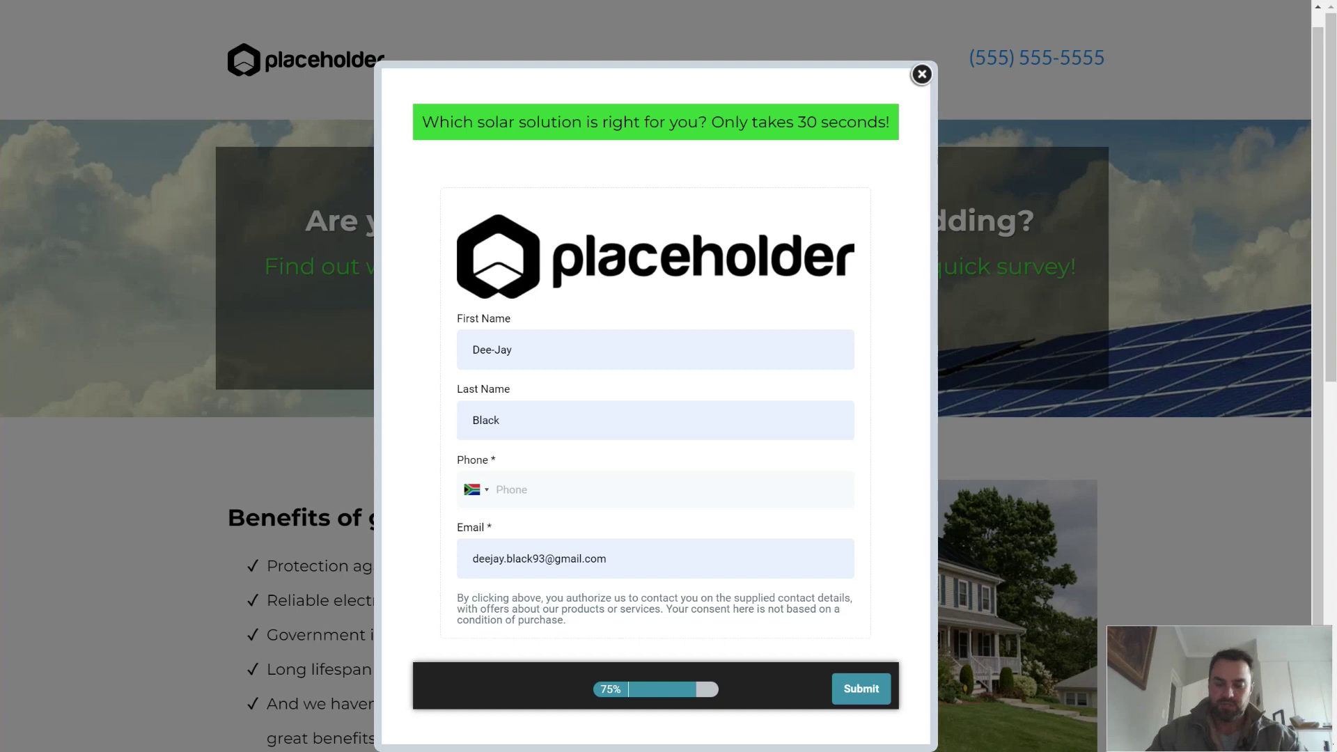
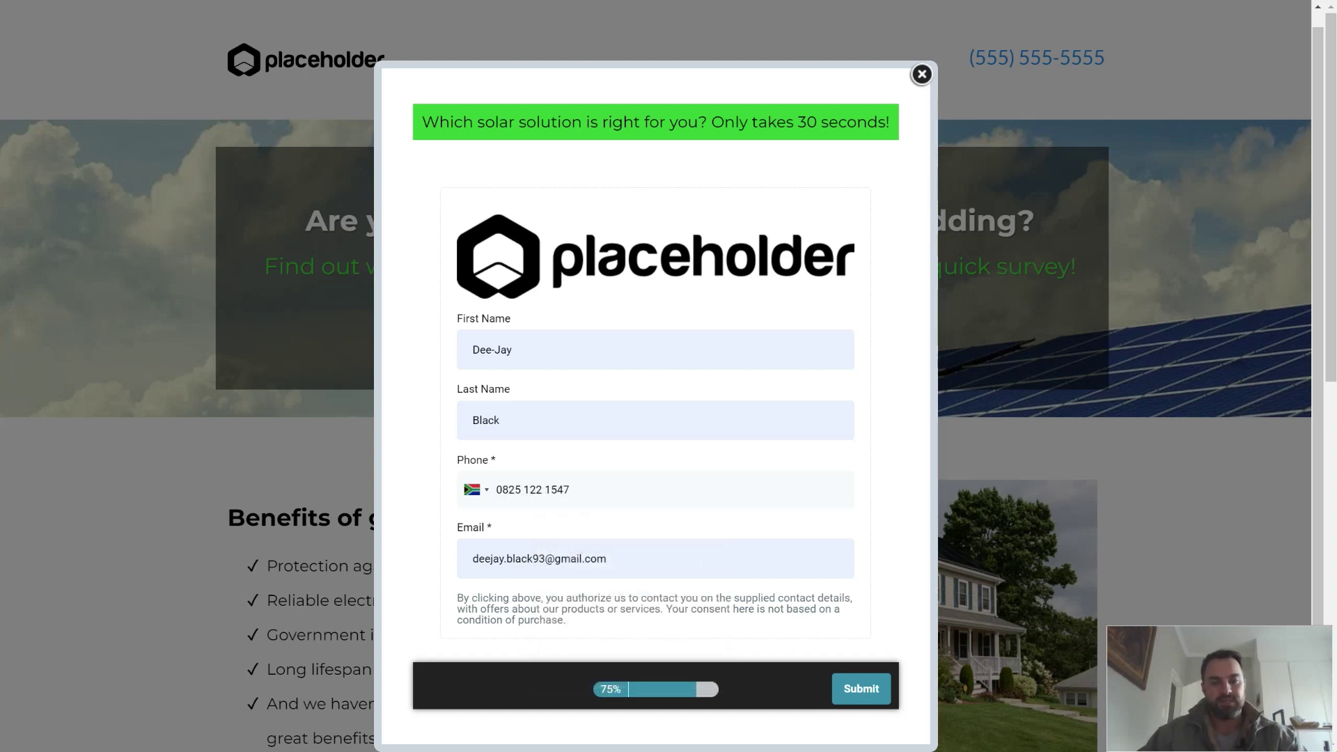
key("Delete")
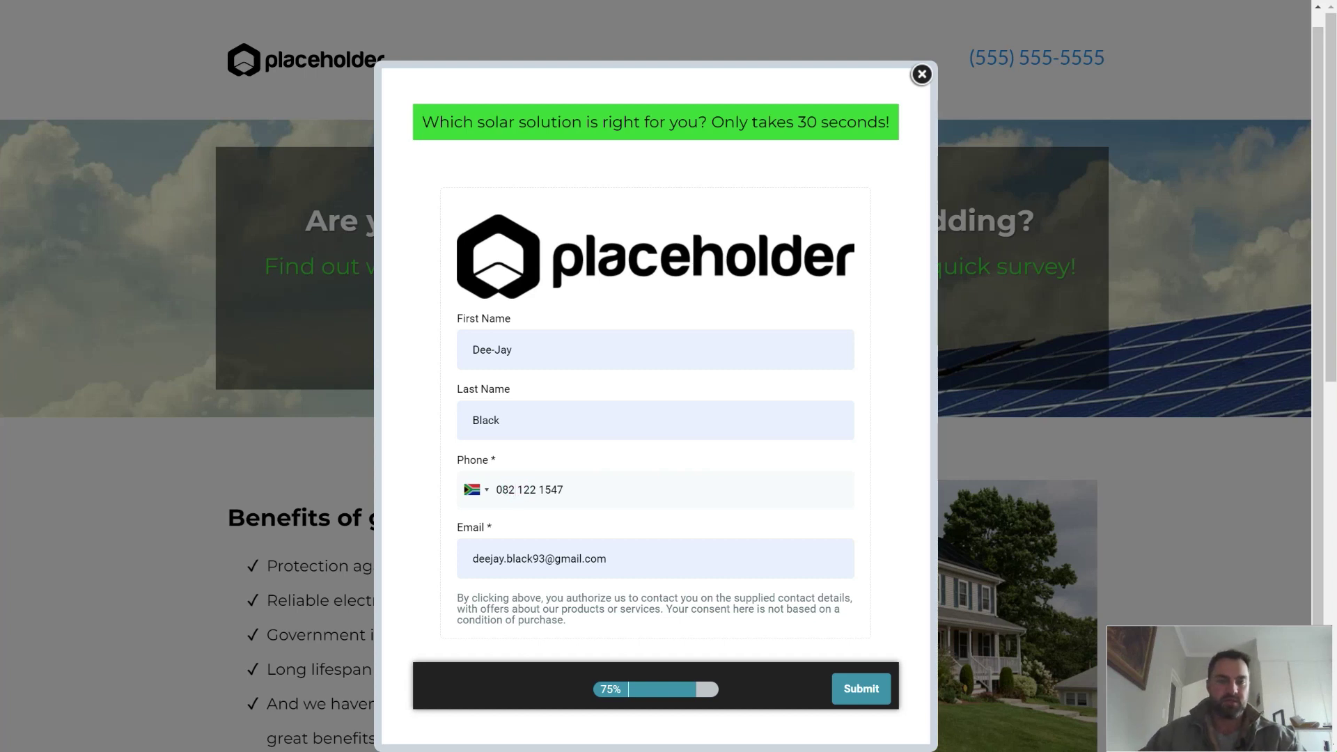
Step: Replace the e-mail with the suggested work address and submit the survey
left_click(512, 558)
left_click_drag(623, 551, 504, 558)
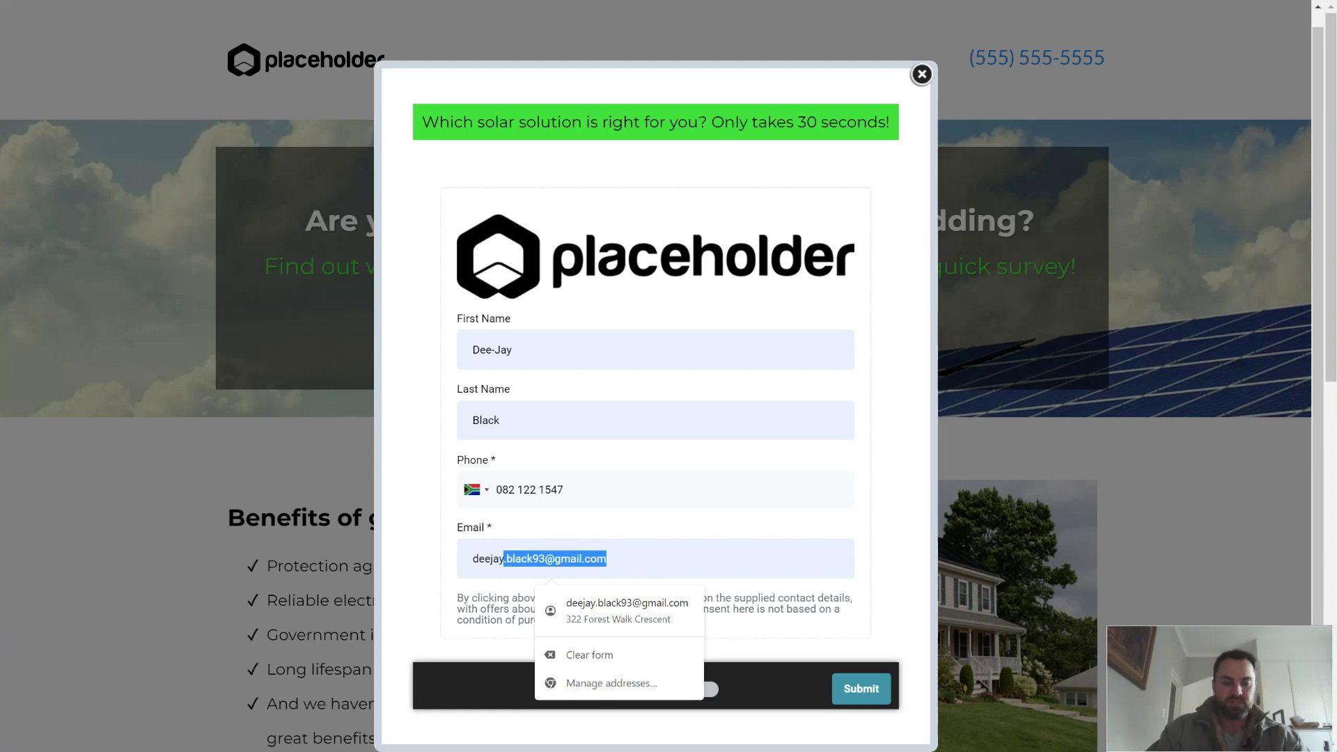
type("b")
left_click(600, 597)
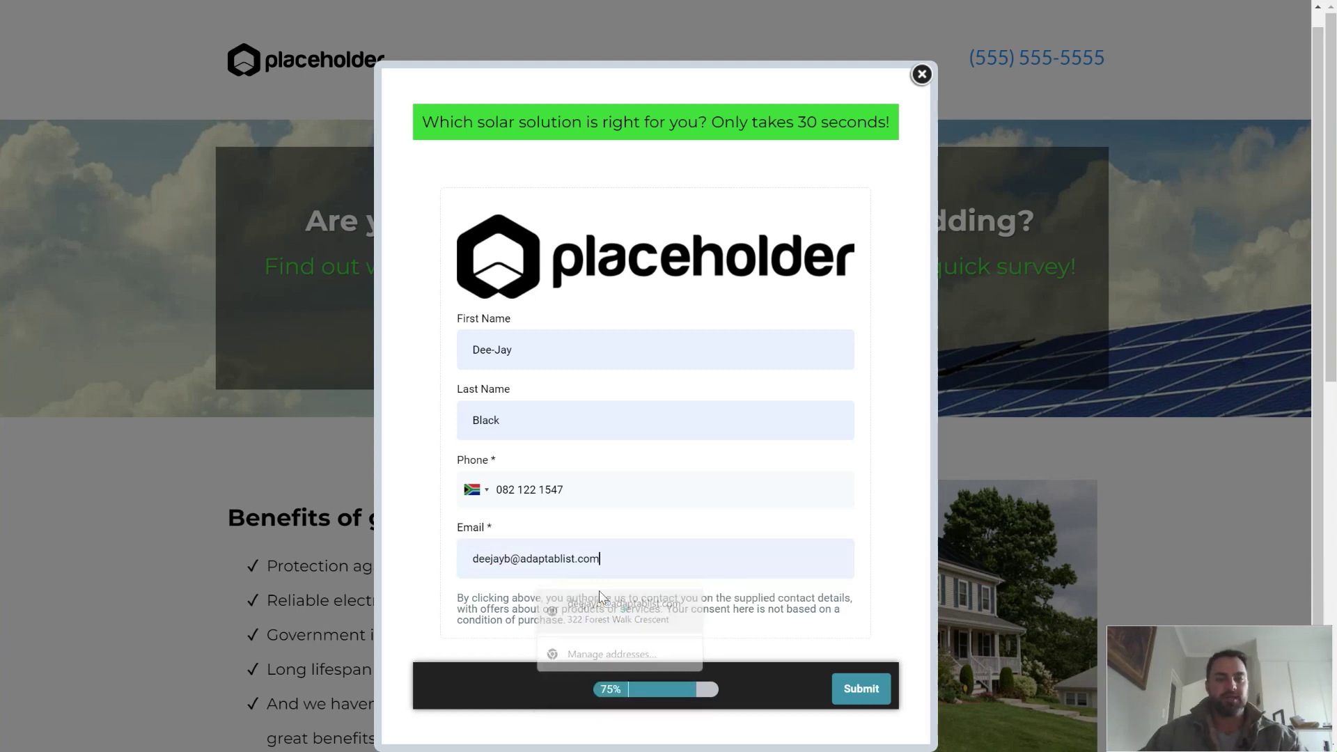
left_click(871, 691)
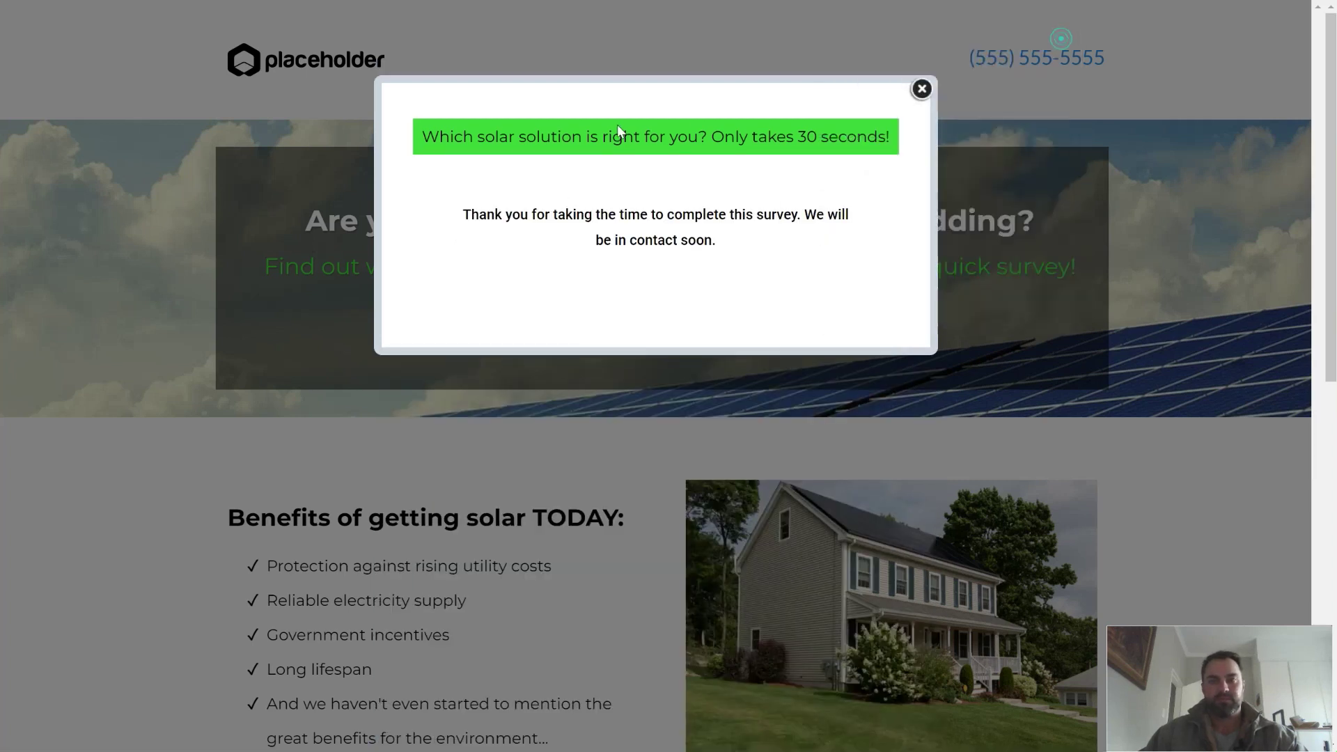
Step: Return to AdaptCRM and review the dashboard's opportunity overview
key("alt+Tab")
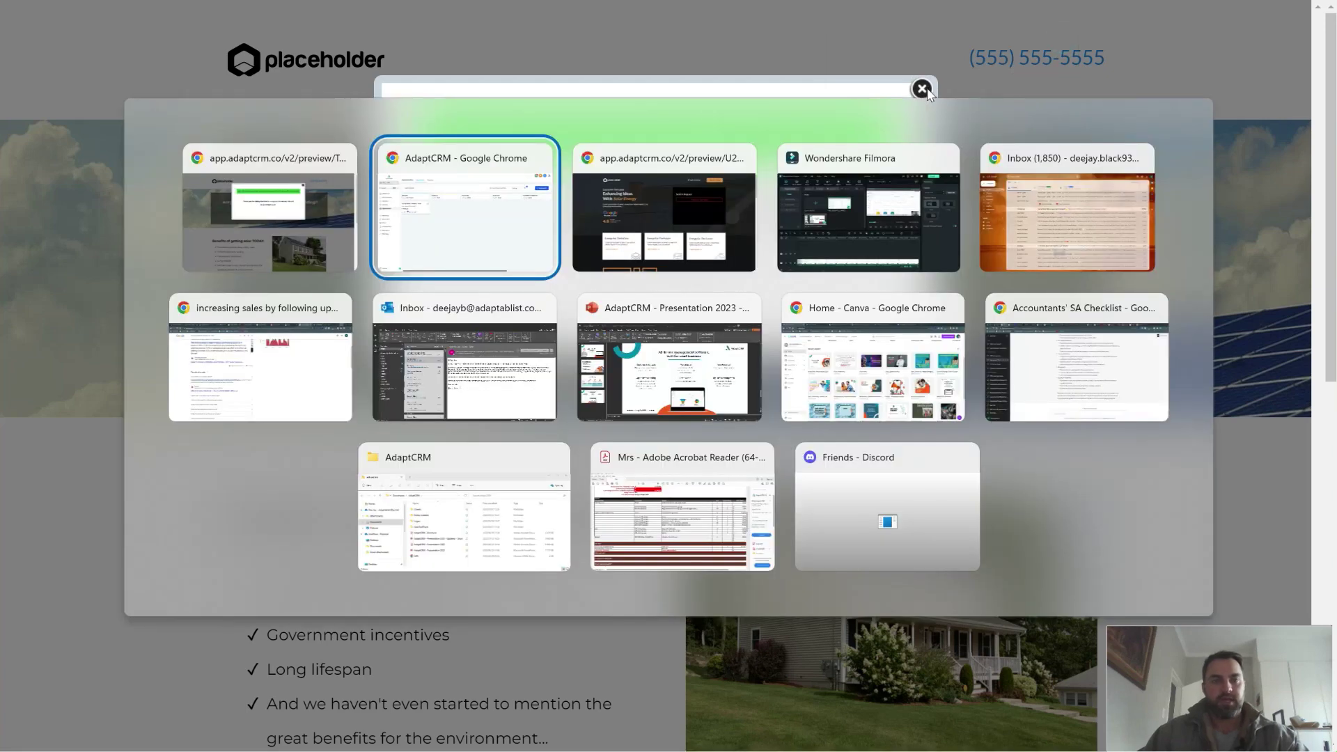
left_click(449, 183)
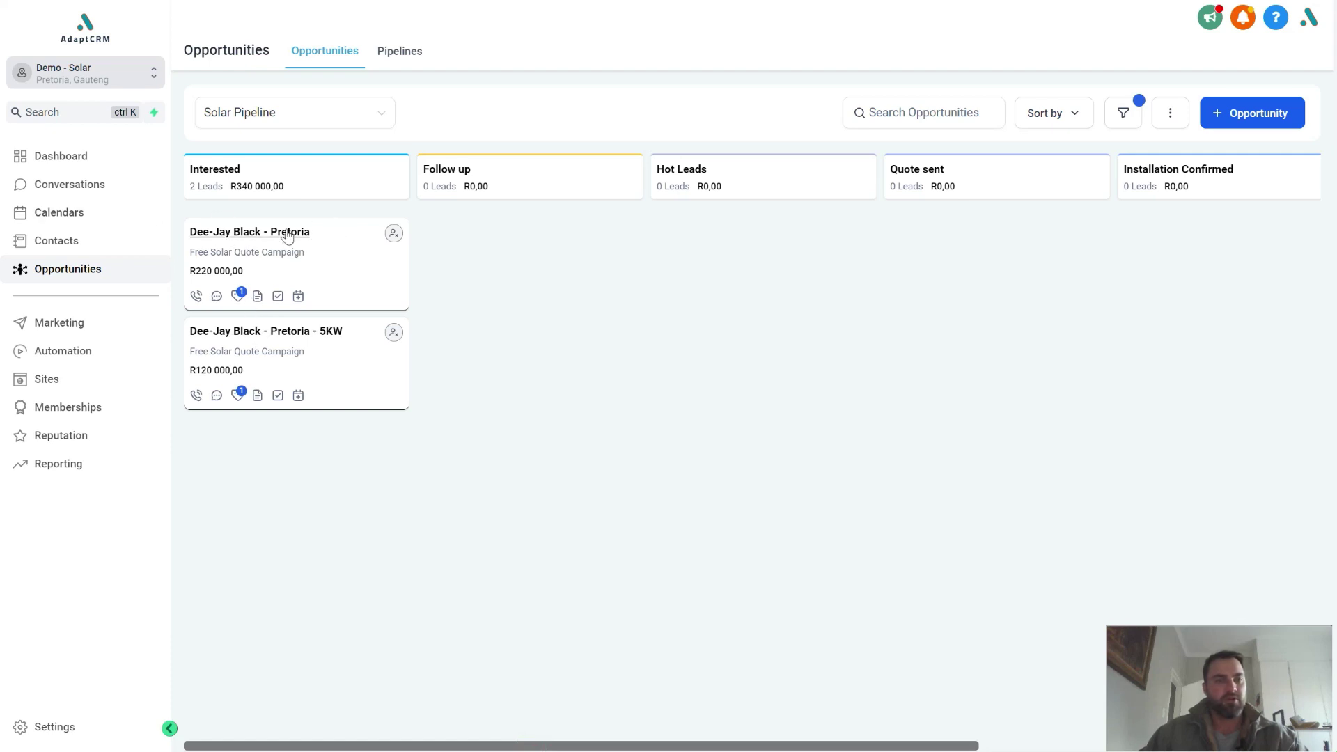
left_click(62, 157)
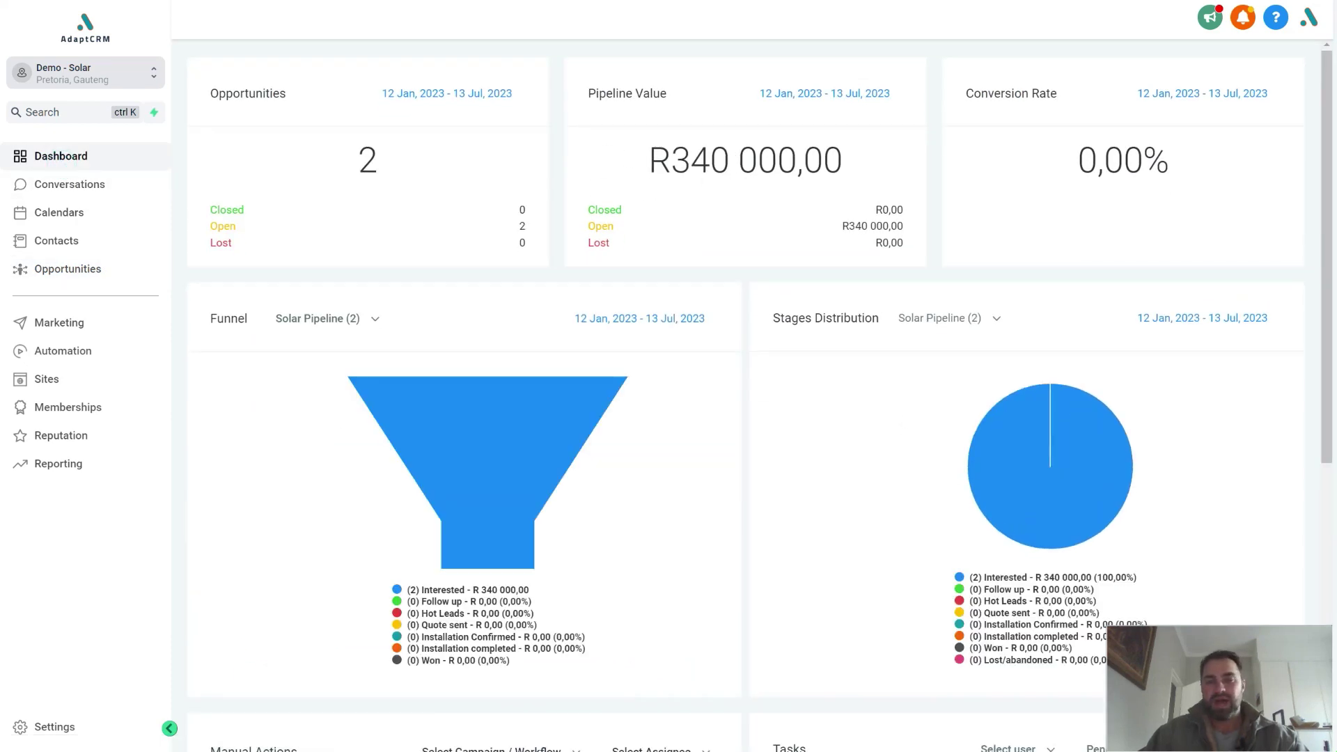
scroll(627, 213, "down", 1)
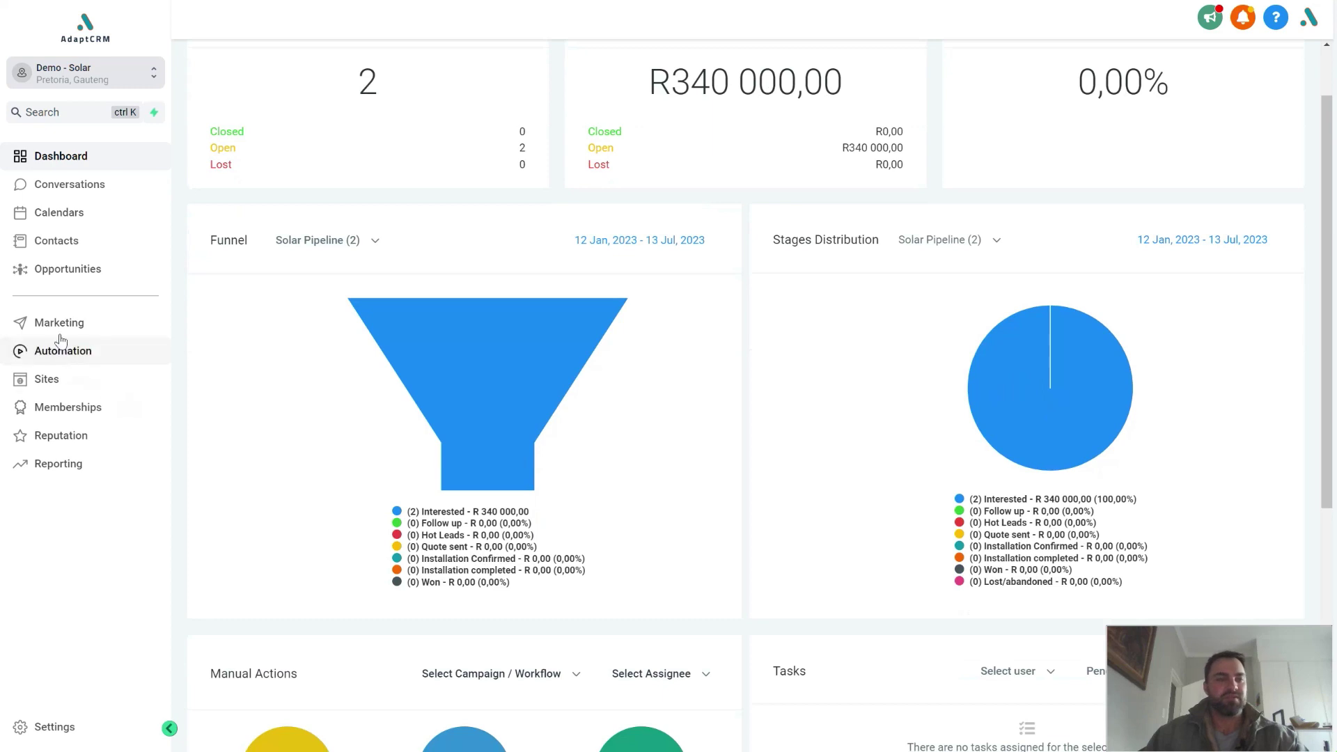
Step: Move the R220 000,00 opportunity to Quote sent, confirm the funnel, then switch to Gmail
left_click(65, 278)
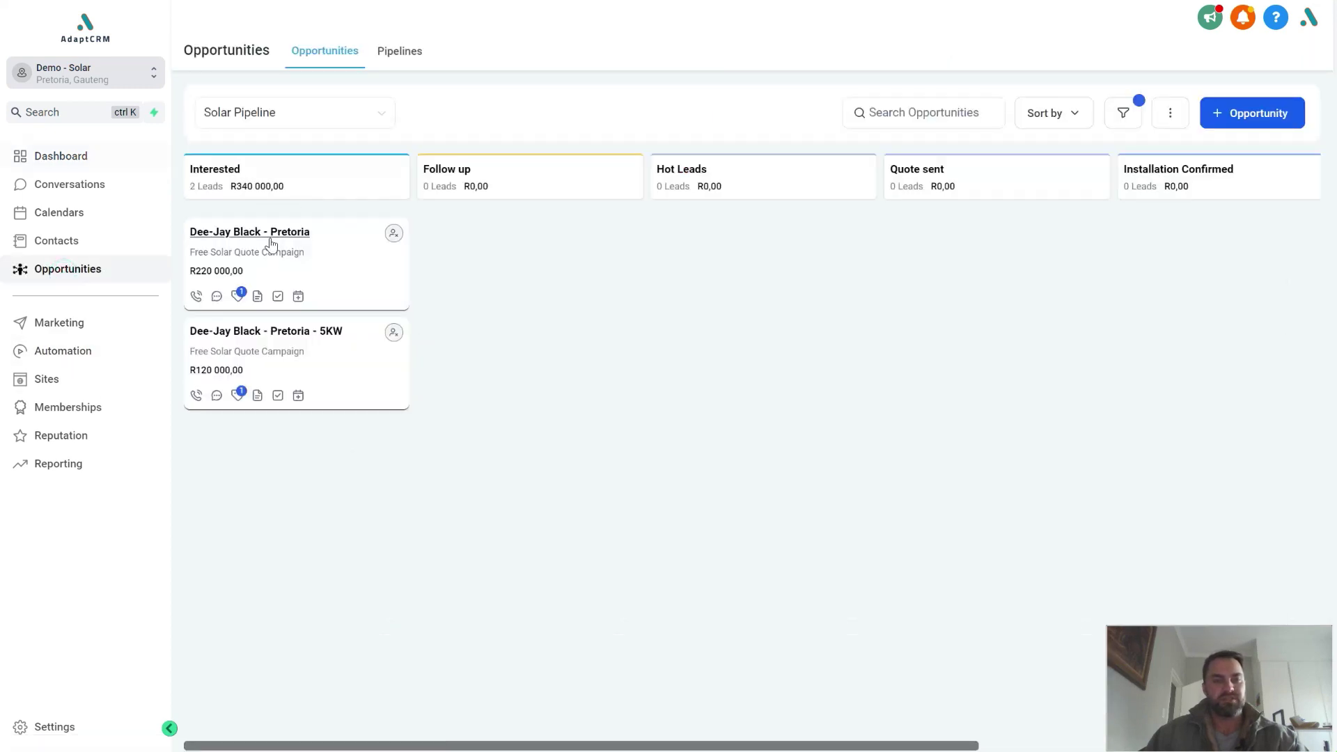
left_click_drag(272, 243, 936, 240)
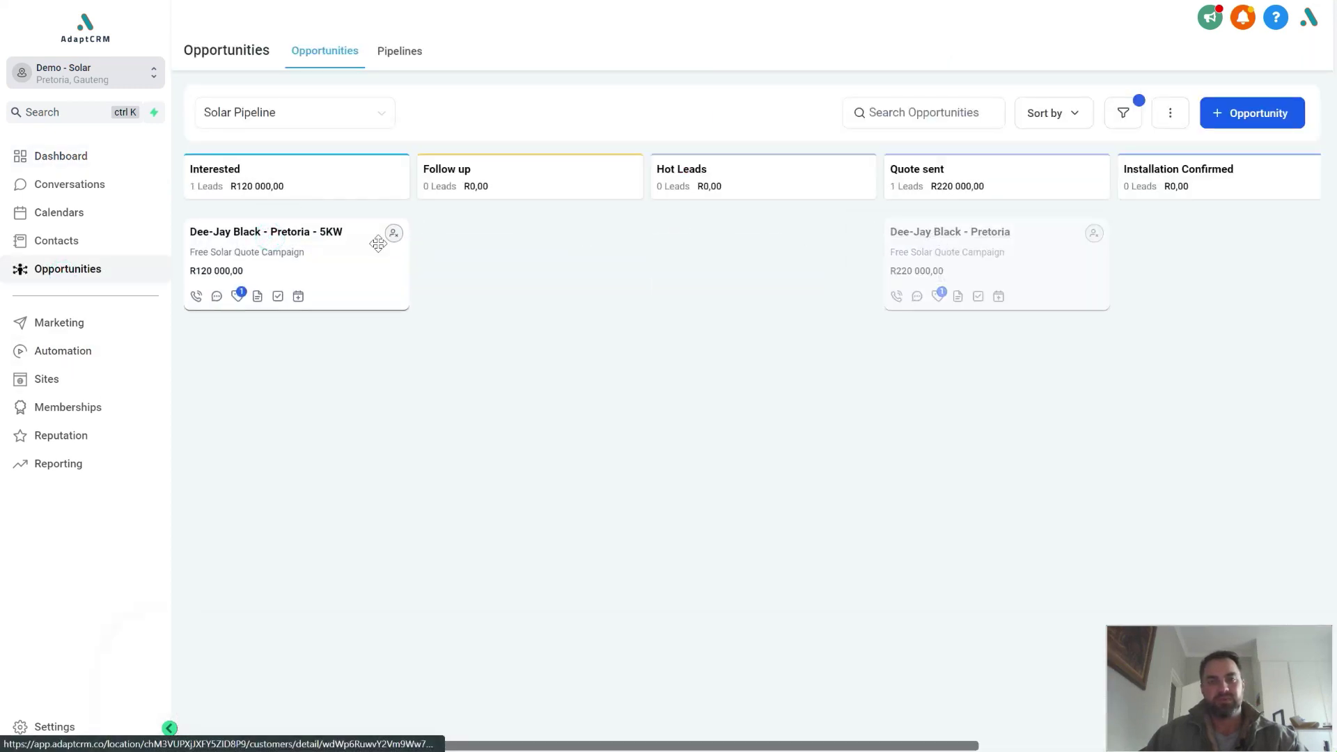
left_click(67, 159)
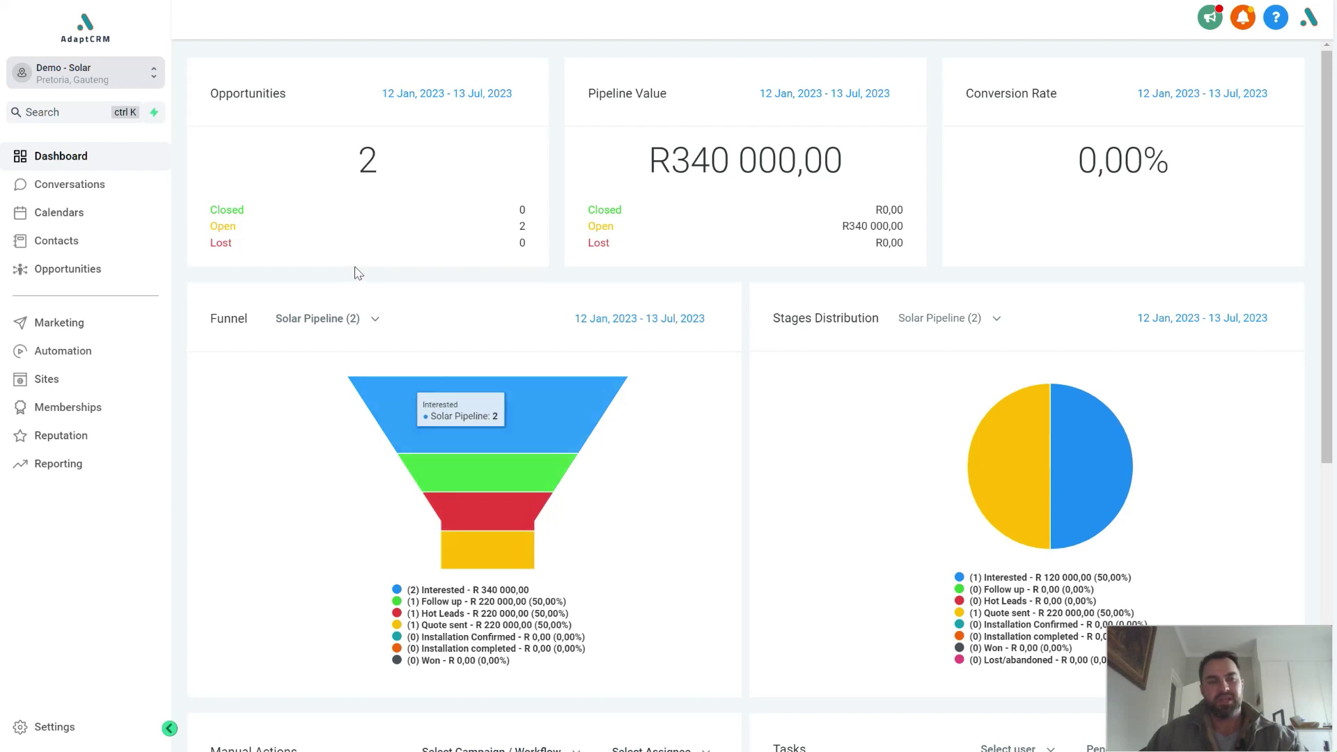
key("alt+Tab")
key("alt+Tab")
key("alt+Tab")
key("alt+Tab")
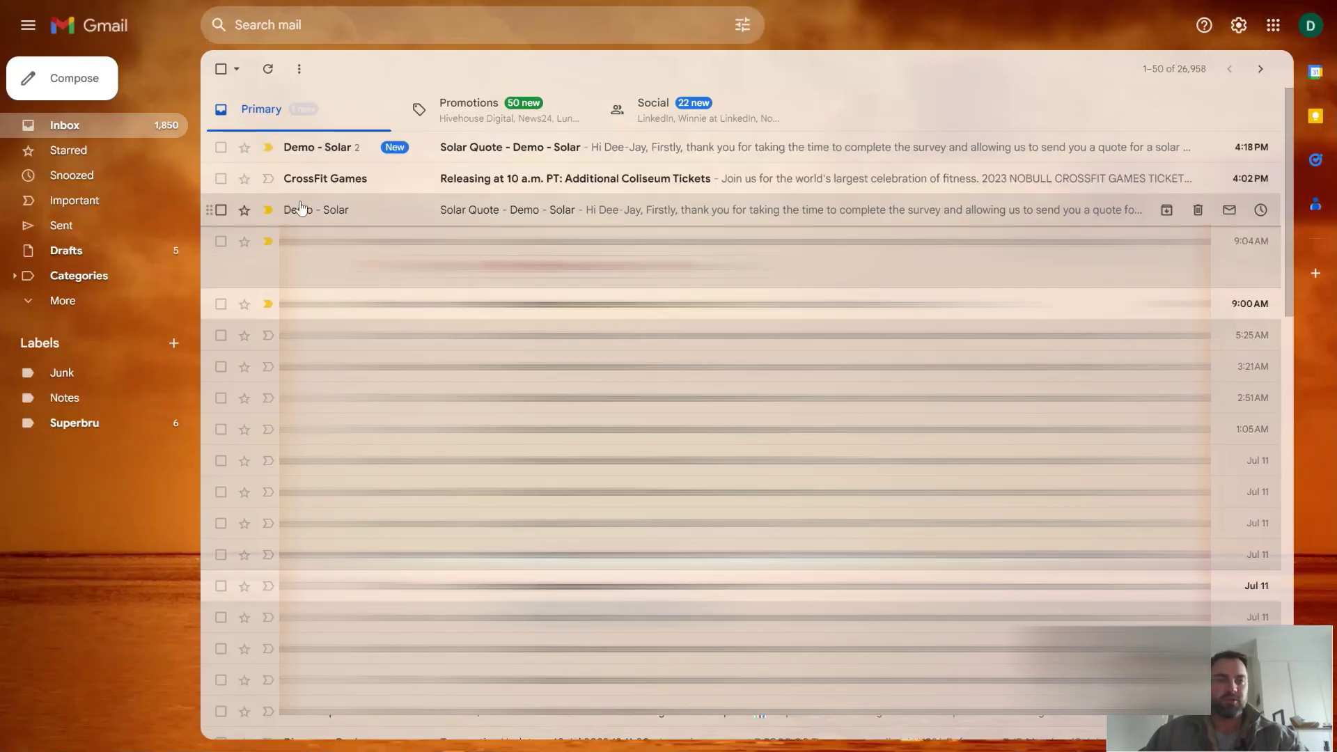
Step: Open the newest 'Solar Quote - Demo - Solar' email and highlight lines explaining the quote may change
left_click(518, 147)
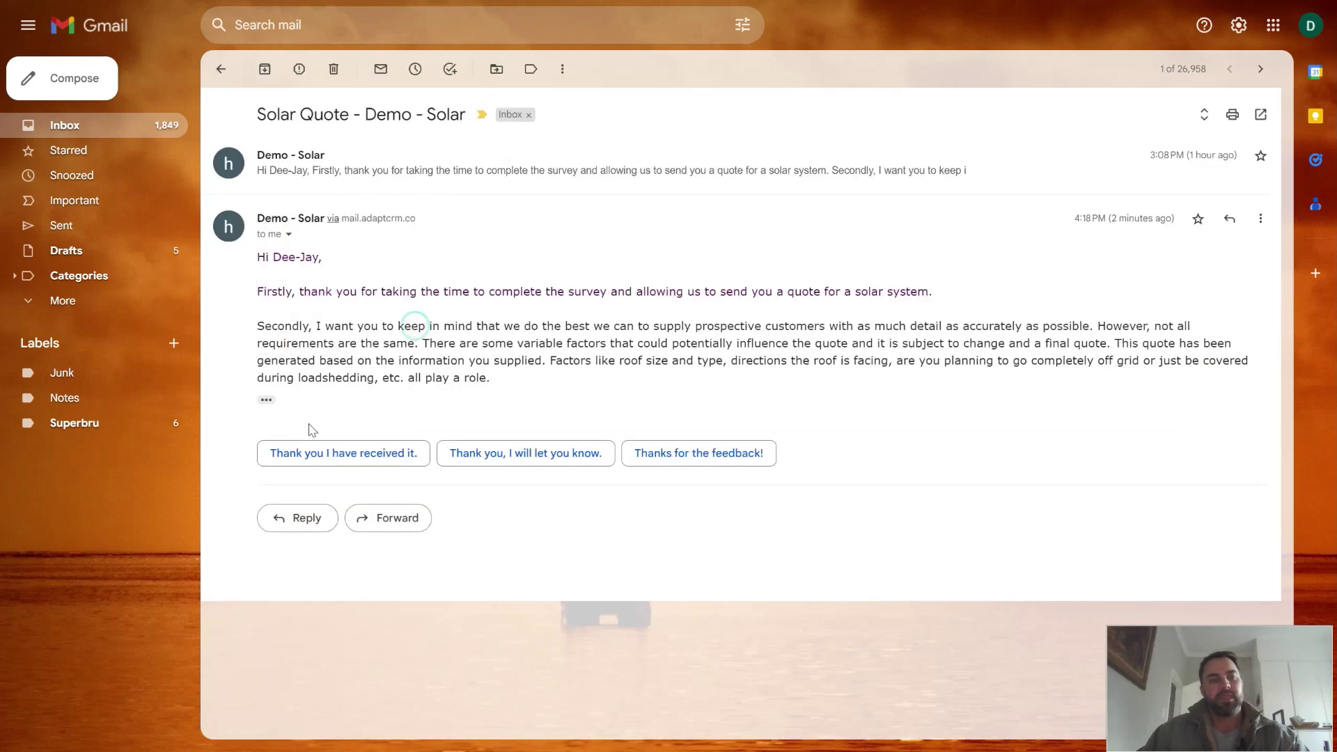
left_click(476, 300)
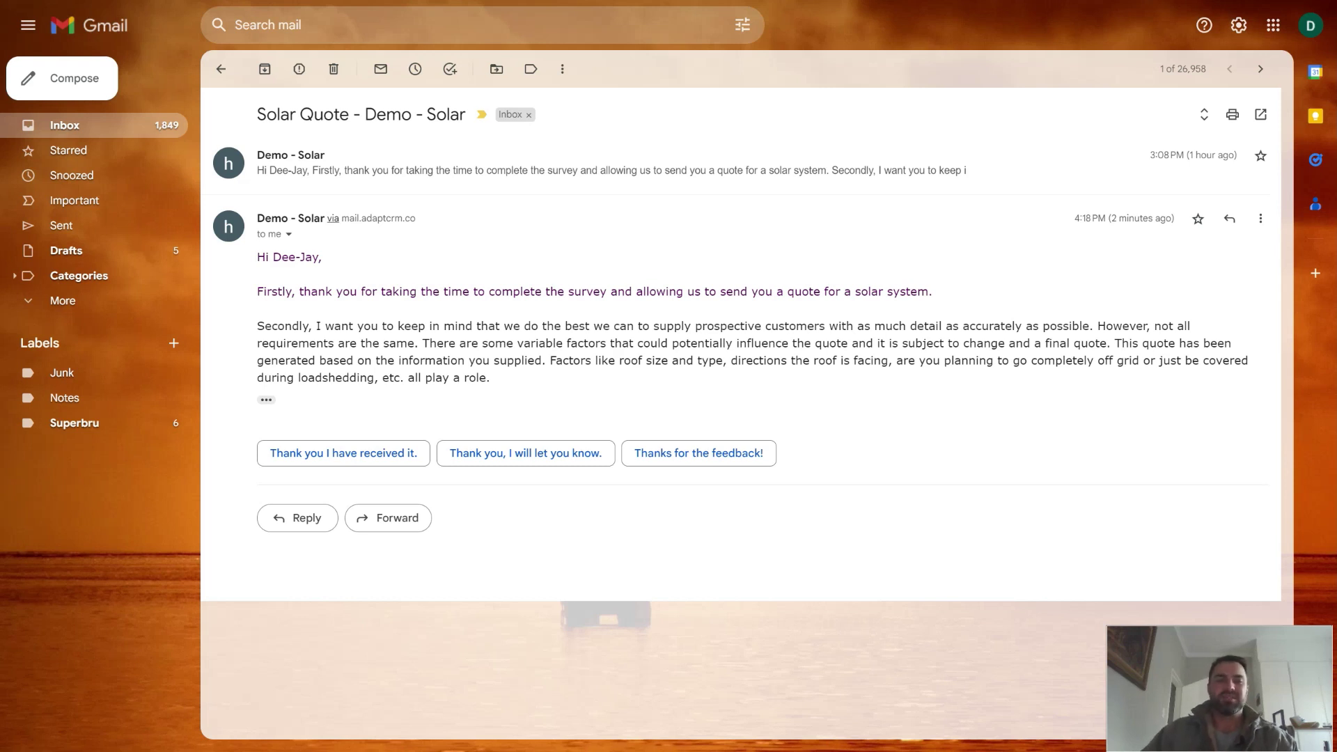
left_click_drag(1106, 343, 1078, 360)
left_click(1079, 360)
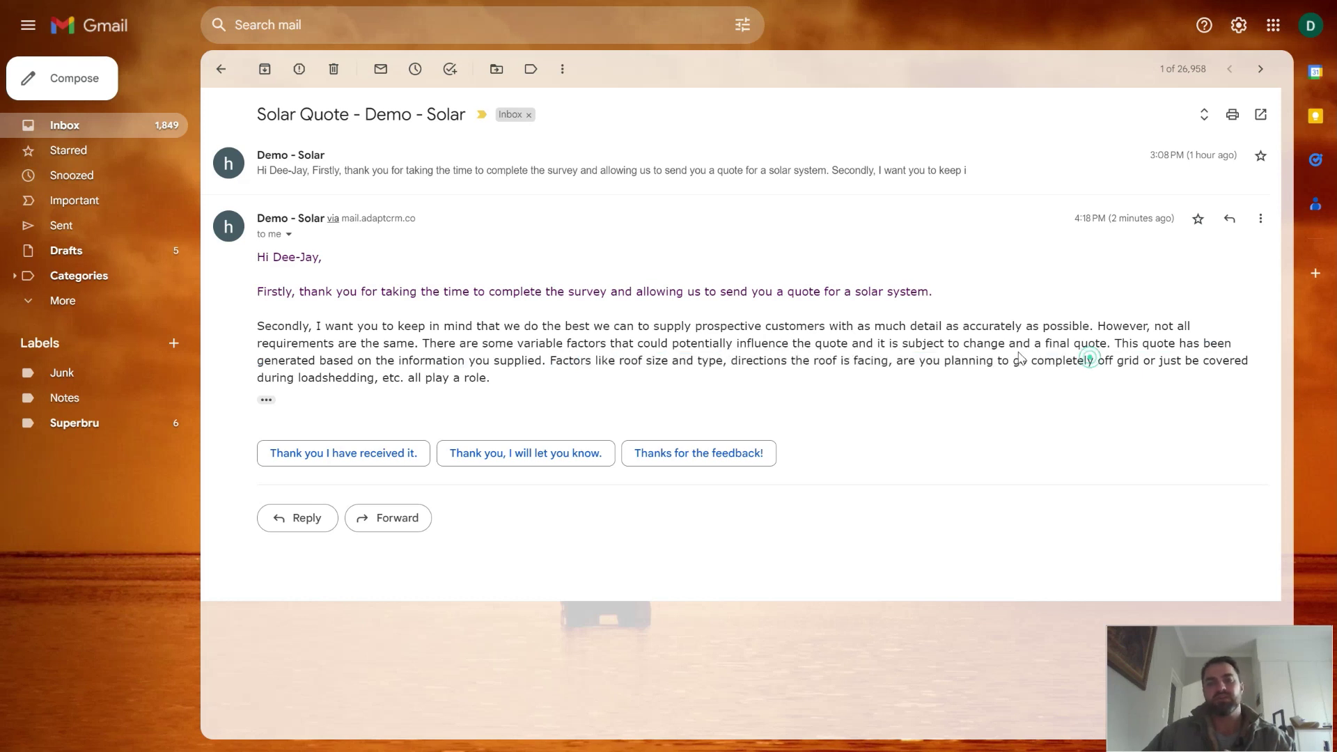
left_click_drag(885, 343, 1099, 344)
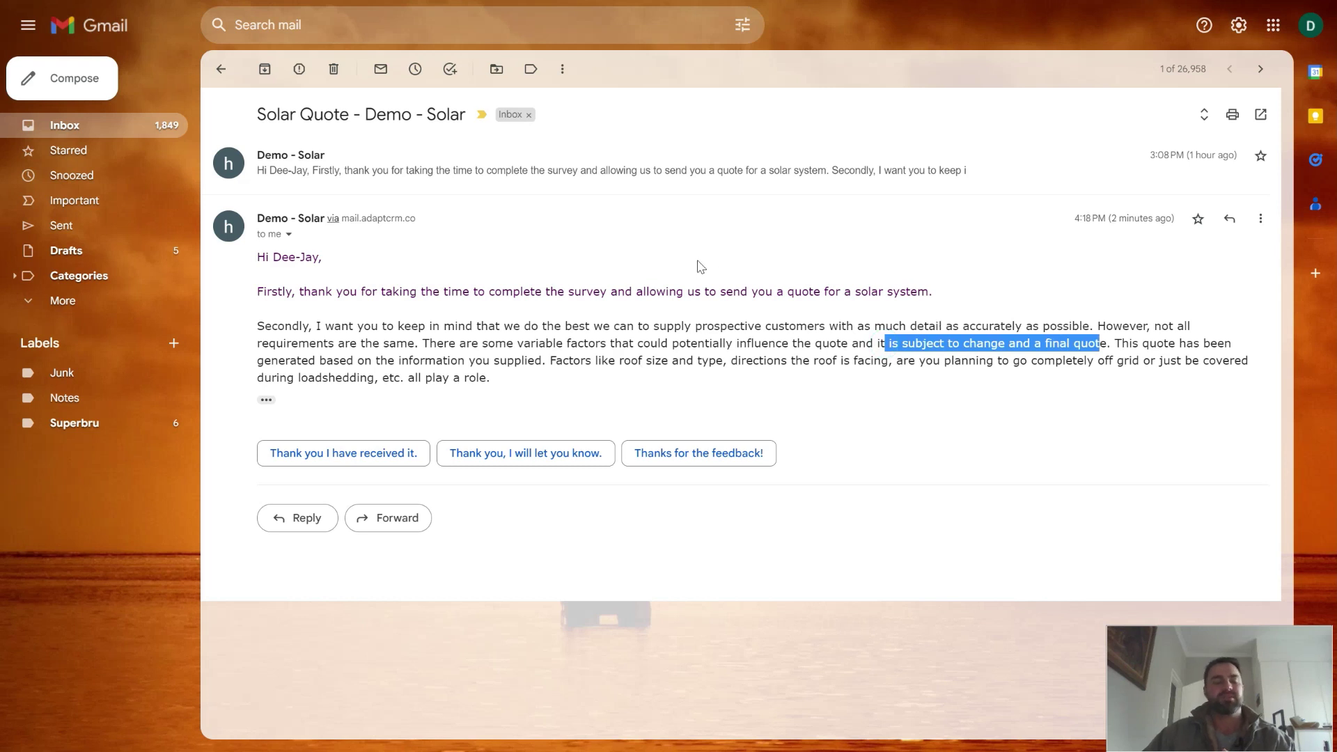